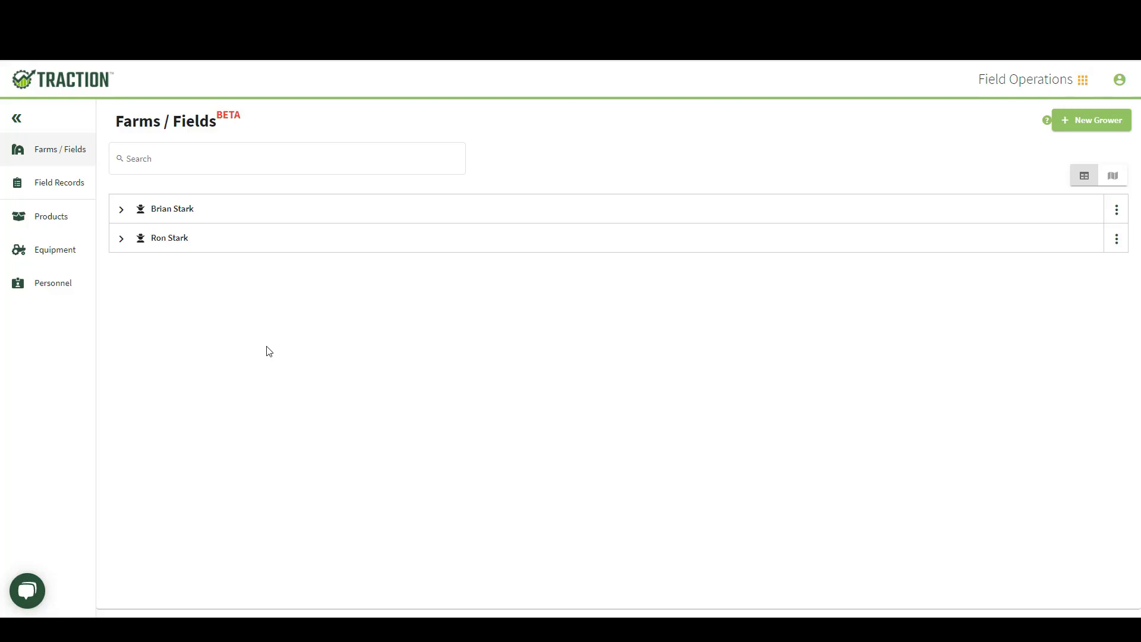
Expand the second grower's Home Farm to list its fields, and review the details and map of Field A-2
{"action": "left_click", "coordinate": [122, 240]}
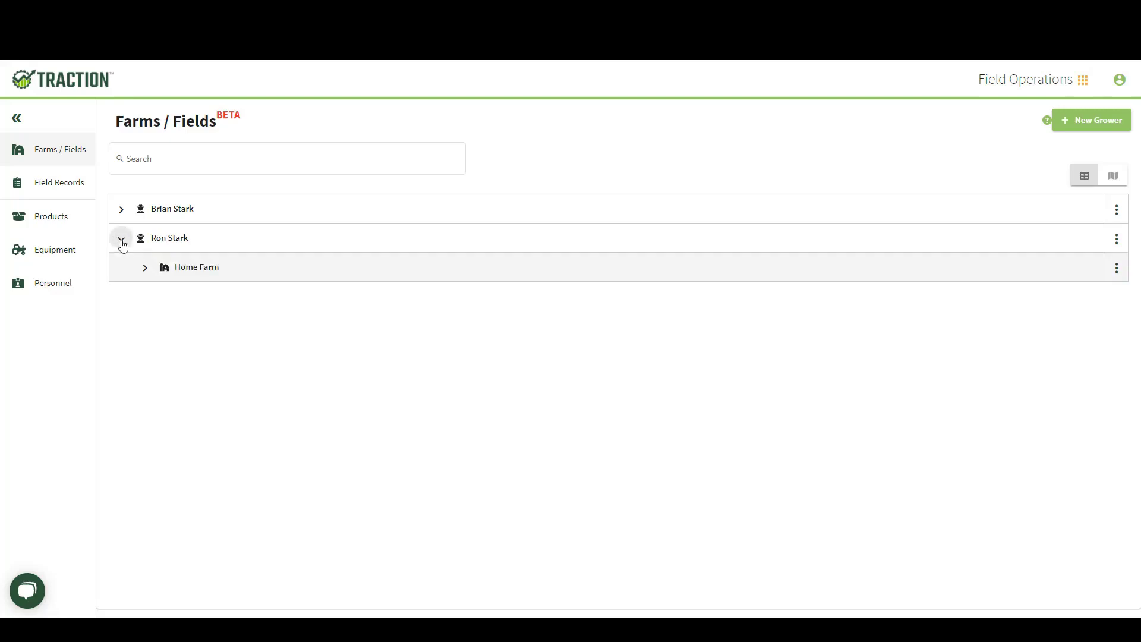
{"action": "left_click", "coordinate": [143, 269]}
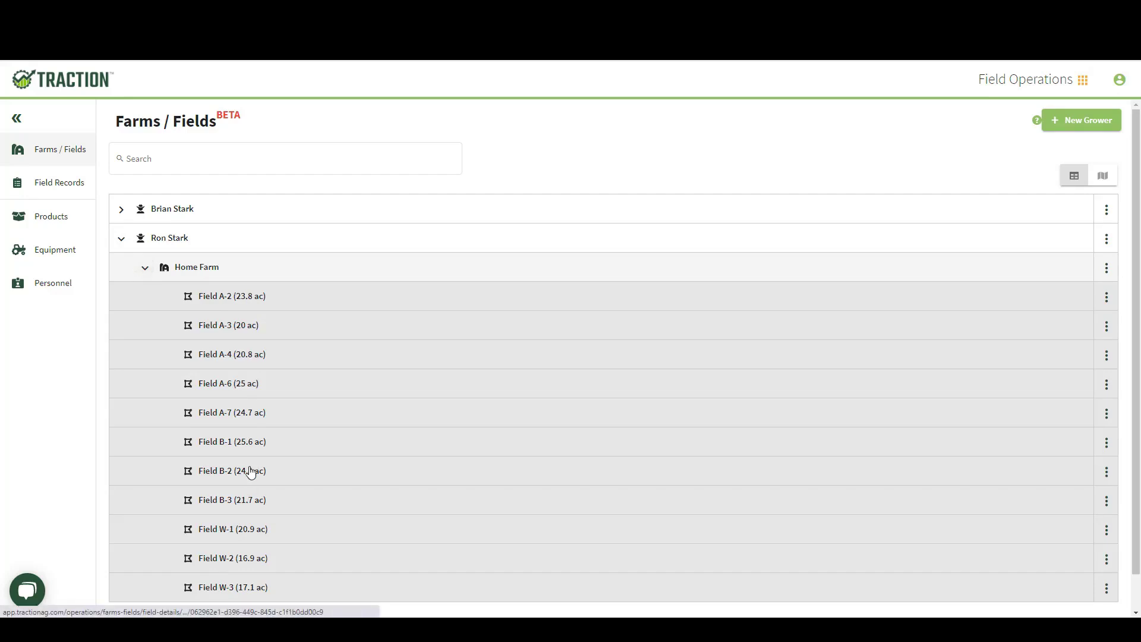
{"action": "scroll", "coordinate": [344, 435], "scroll_direction": "down", "scroll_amount": 1}
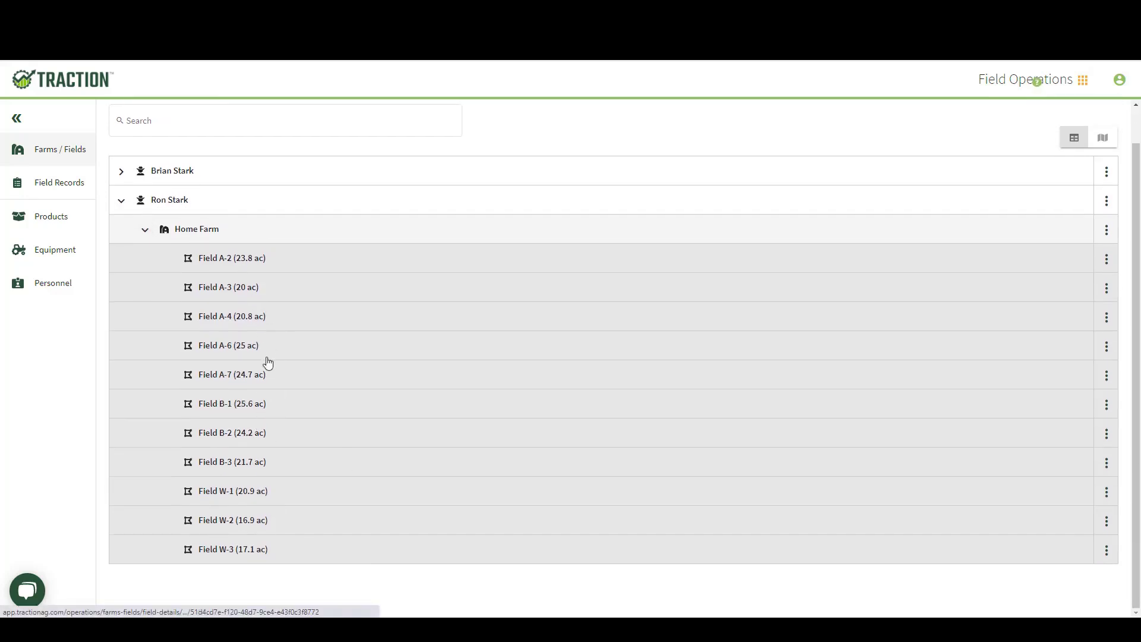
{"action": "left_click", "coordinate": [291, 265]}
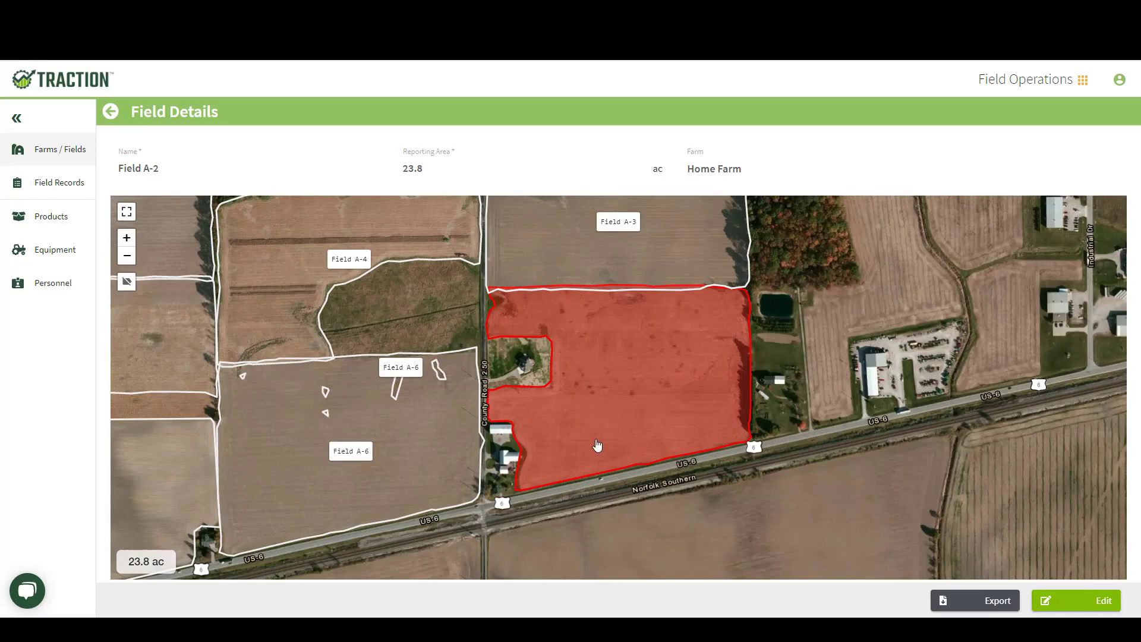
{"action": "left_click", "coordinate": [111, 114]}
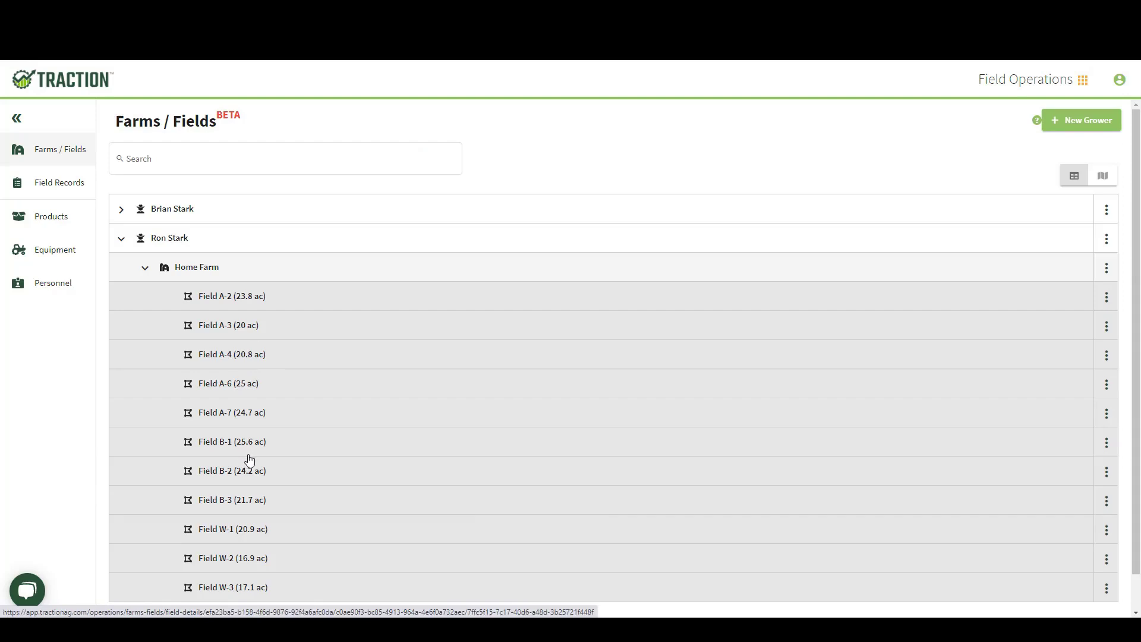
{"action": "scroll", "coordinate": [250, 460], "scroll_direction": "down", "scroll_amount": 1}
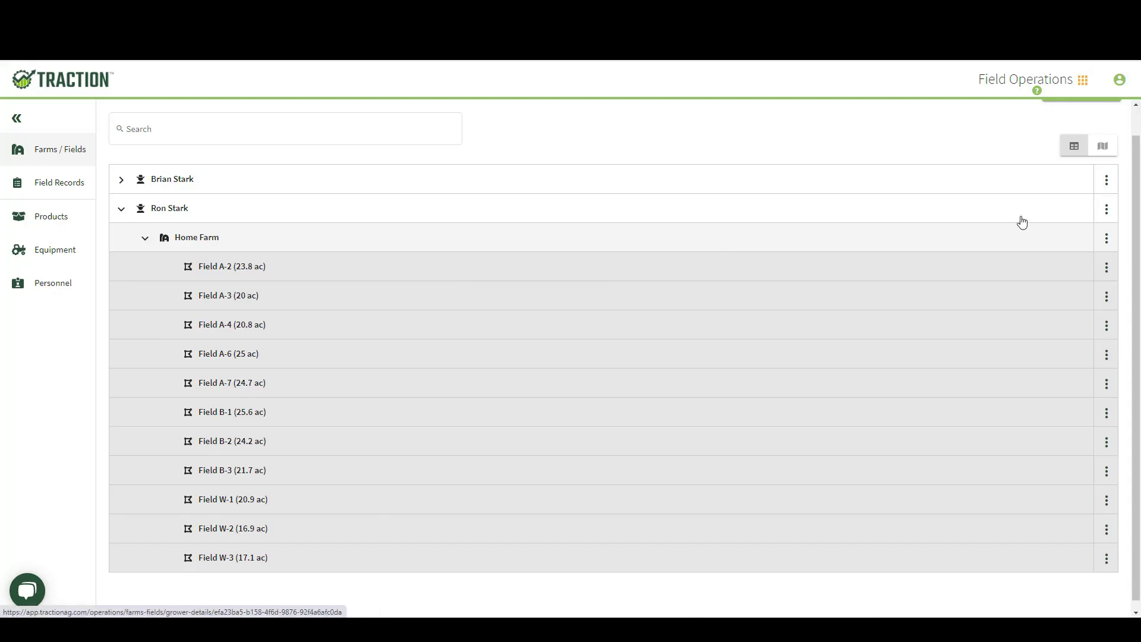
In the second grower's 2021 crop years, set Field A-2's crop to corn and save the crop zones
{"action": "left_click", "coordinate": [1108, 211]}
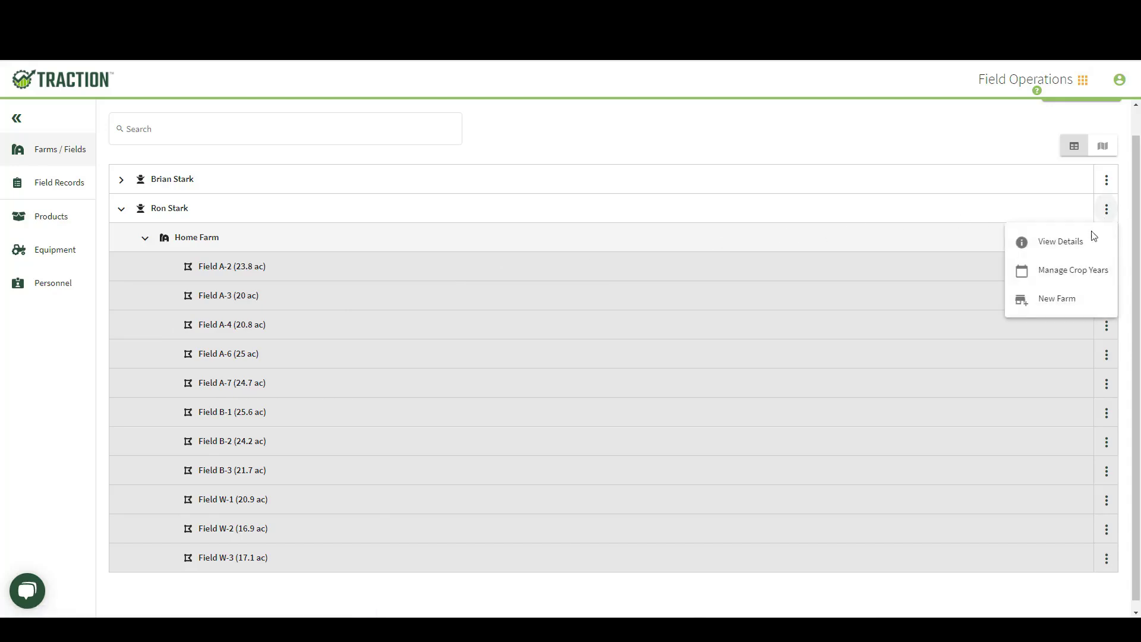
{"action": "left_click", "coordinate": [1065, 270]}
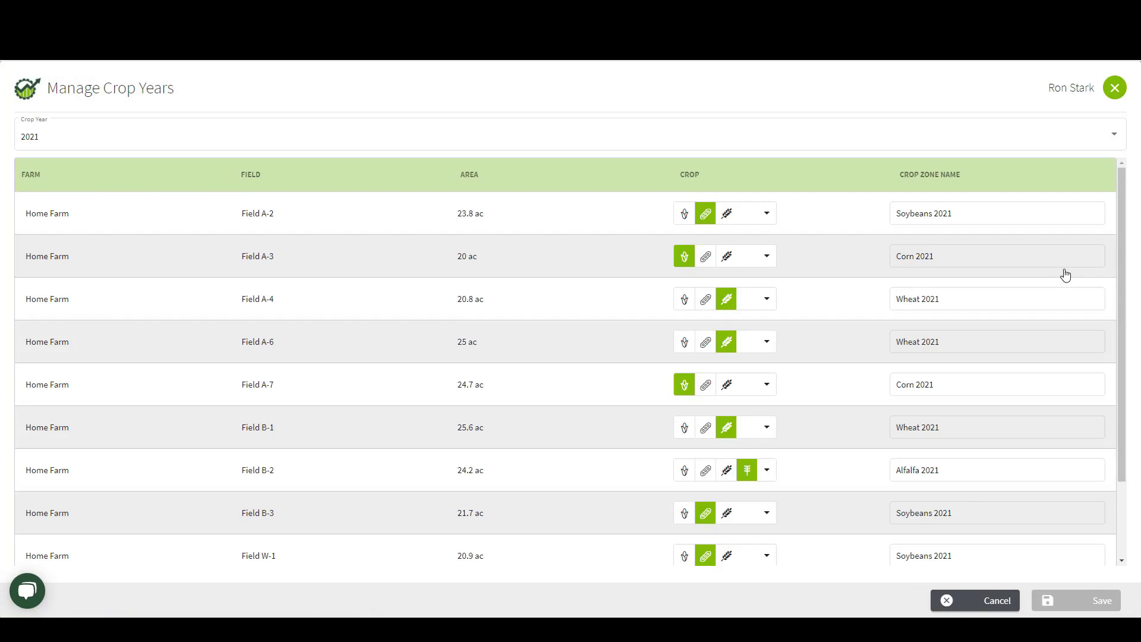
{"action": "left_click", "coordinate": [683, 213]}
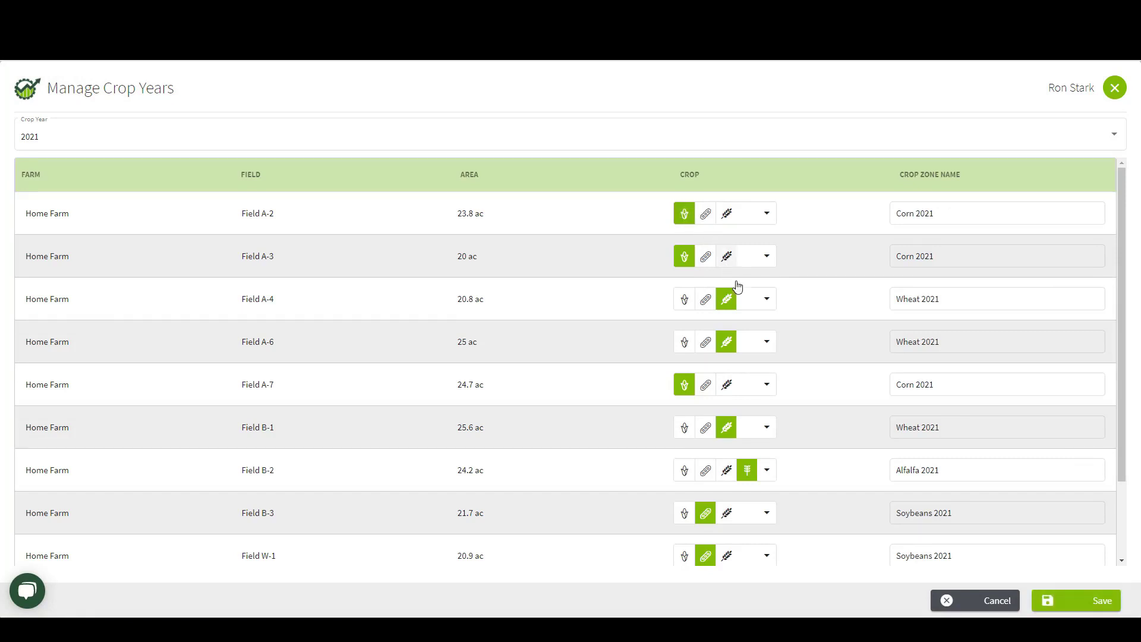
{"action": "left_click", "coordinate": [768, 300]}
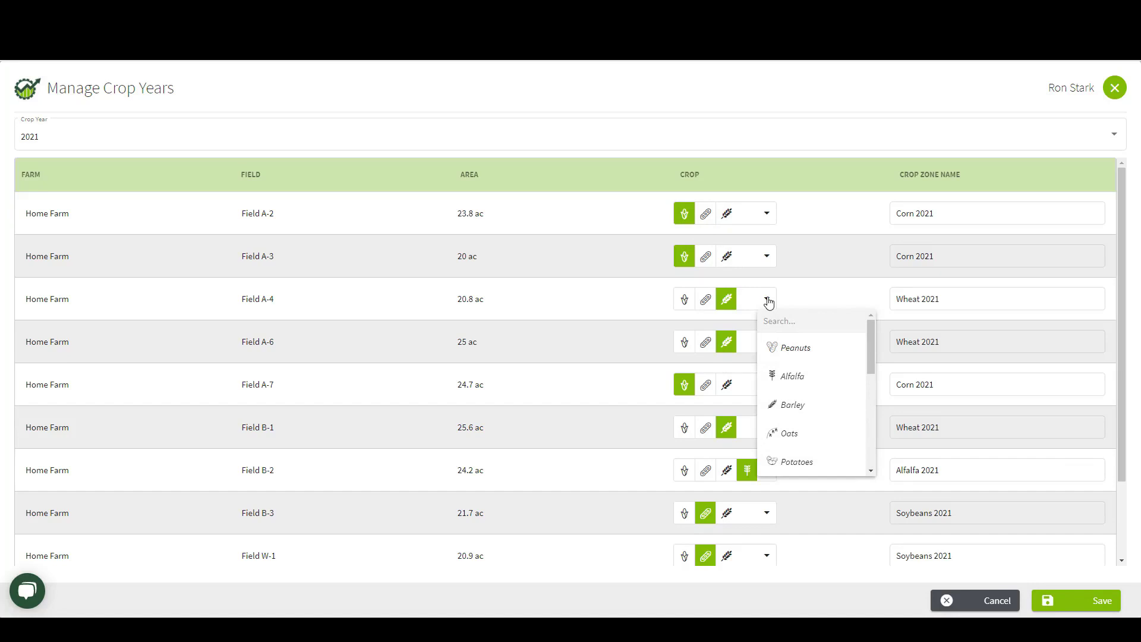
{"action": "left_click", "coordinate": [768, 300]}
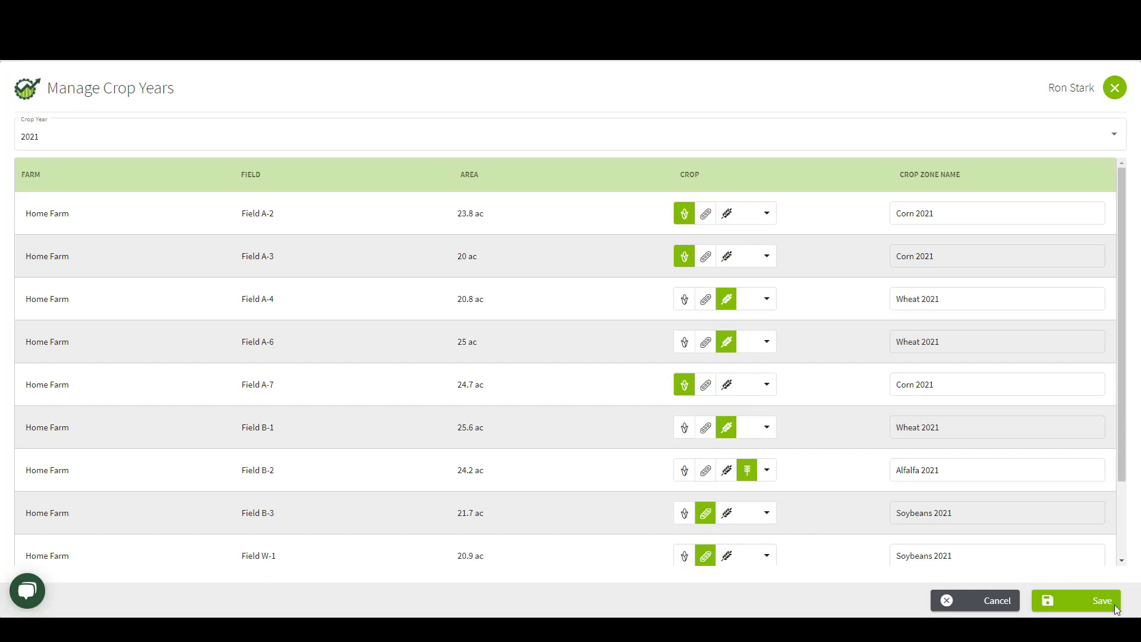
{"action": "left_click", "coordinate": [1076, 600]}
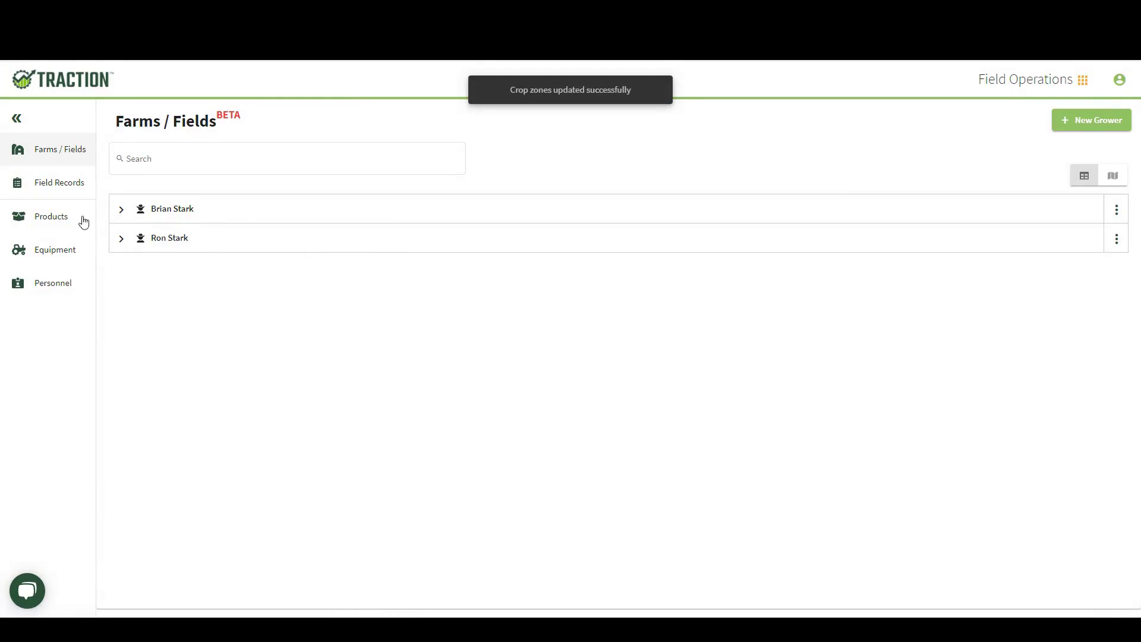
Browse the chemical and fertilizer products, including Roundup PowerMAX (Monsanto)'s details, and mark 1300 Orthene TR Total Release Insecticide as a favorite
{"action": "left_click", "coordinate": [58, 219]}
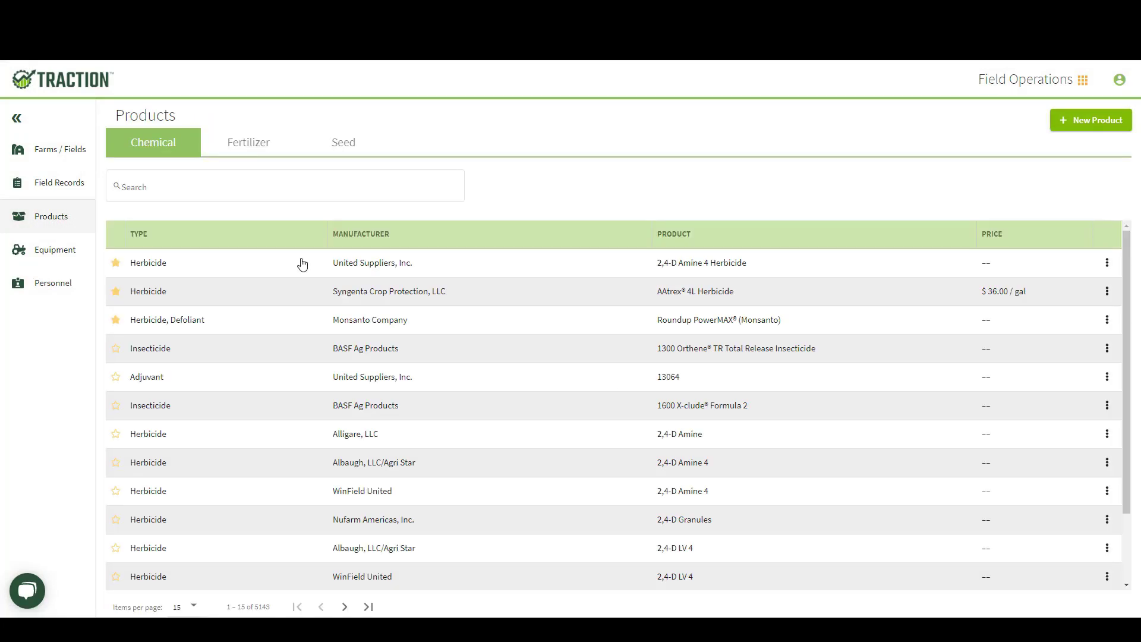
{"action": "left_click", "coordinate": [406, 324]}
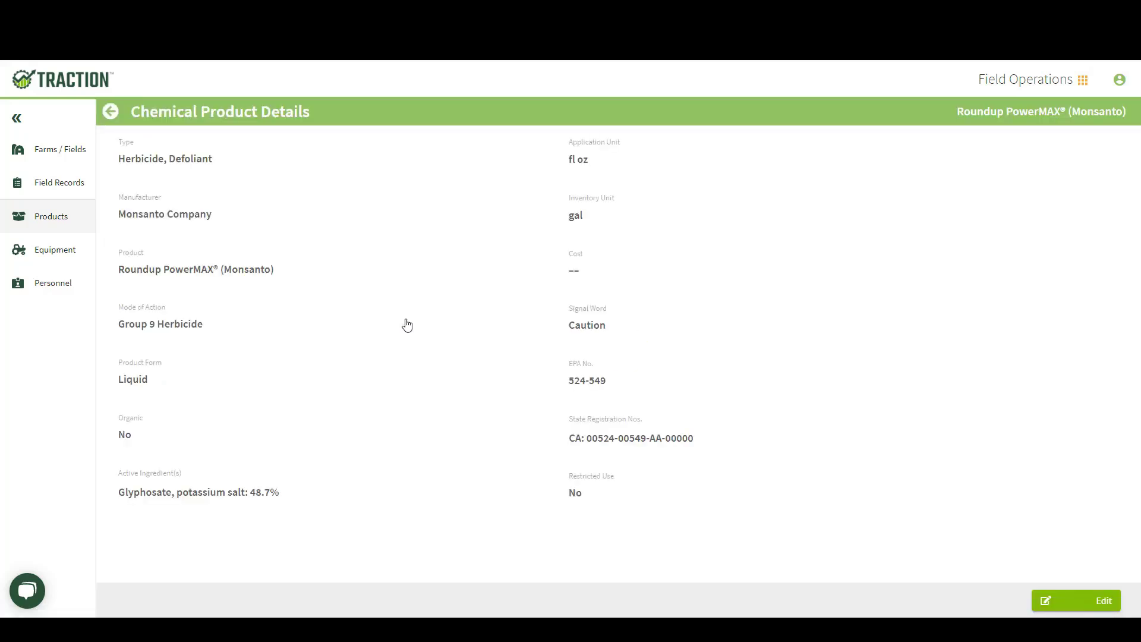
{"action": "left_click", "coordinate": [112, 114]}
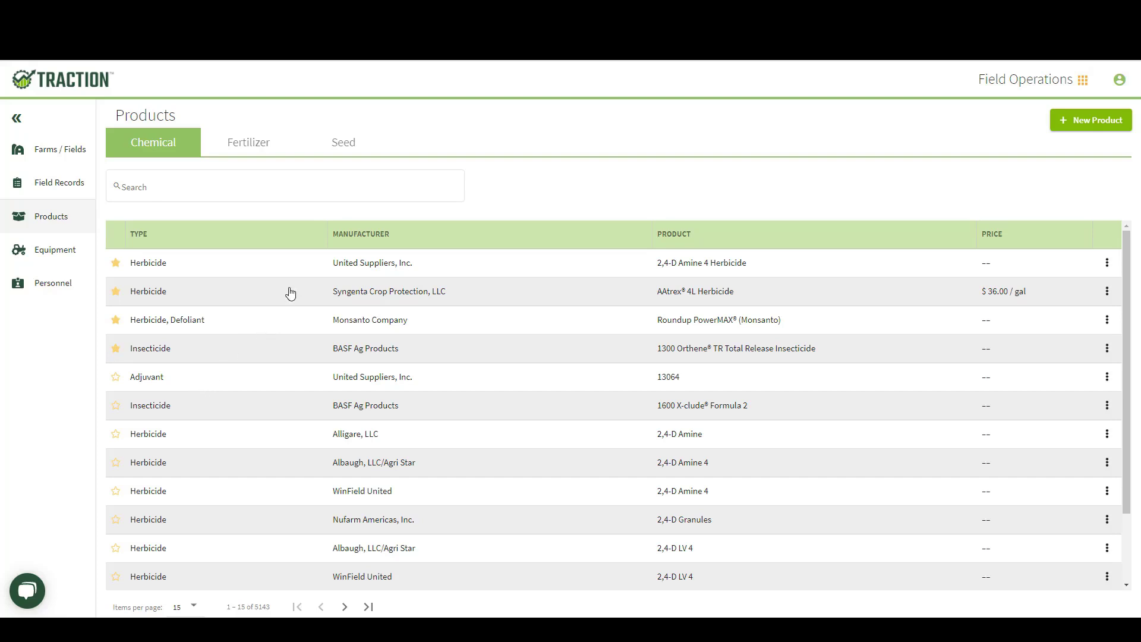
{"action": "left_click", "coordinate": [250, 146]}
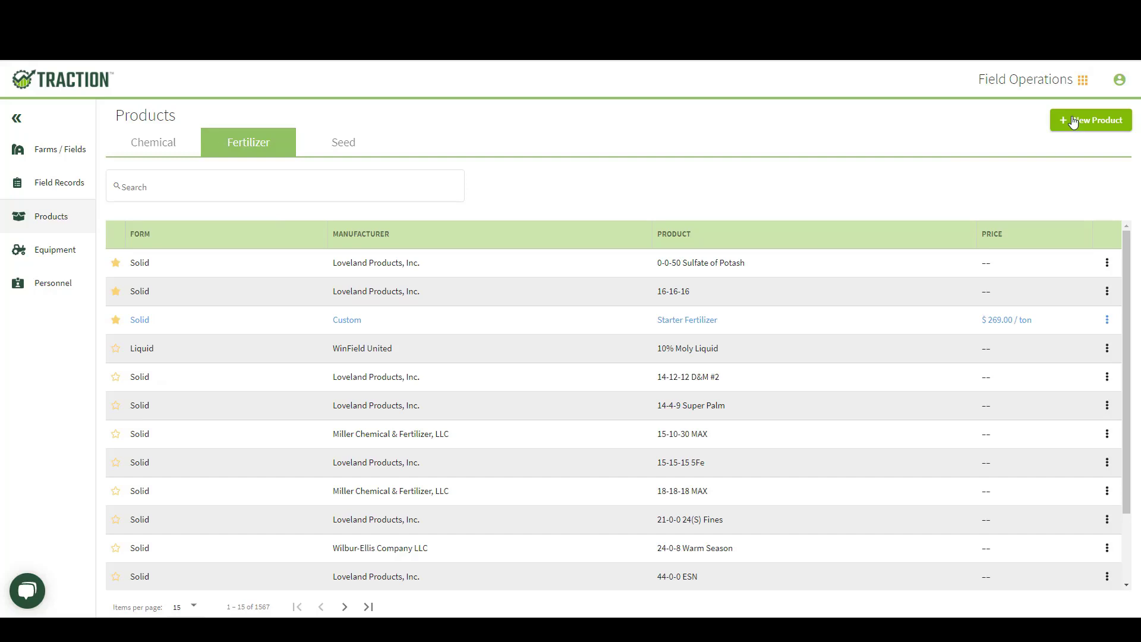
Search the seed products for 1023, then set the cost of Pioneer corn variety P1023AM to 325 per bag and save
{"action": "left_click", "coordinate": [344, 145]}
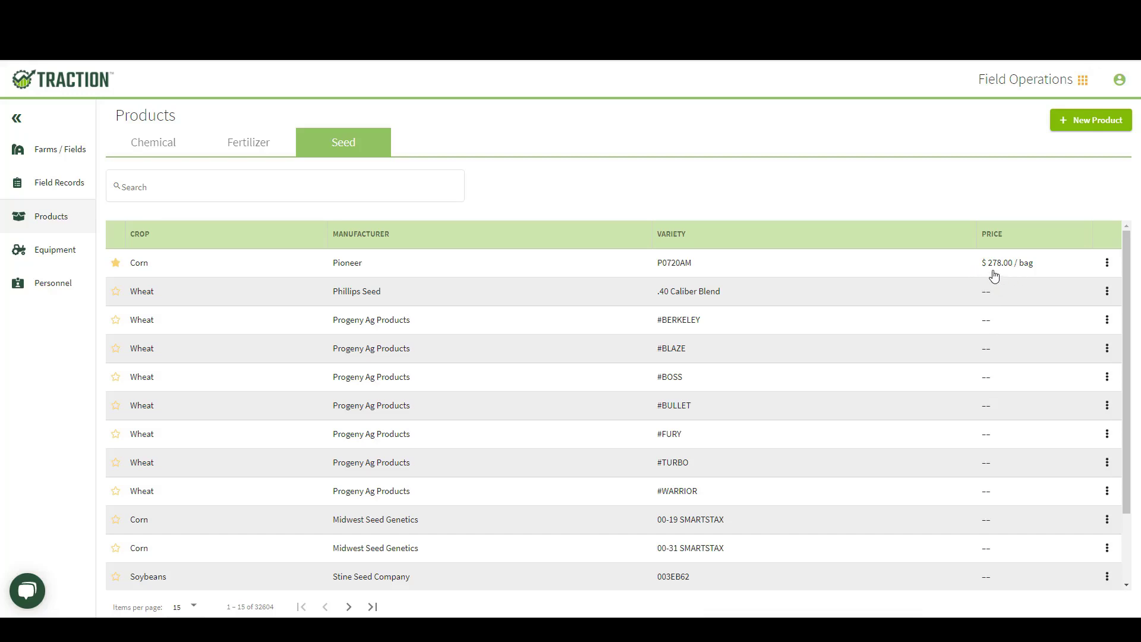
{"action": "left_click", "coordinate": [207, 186]}
{"action": "type", "text": "102"}
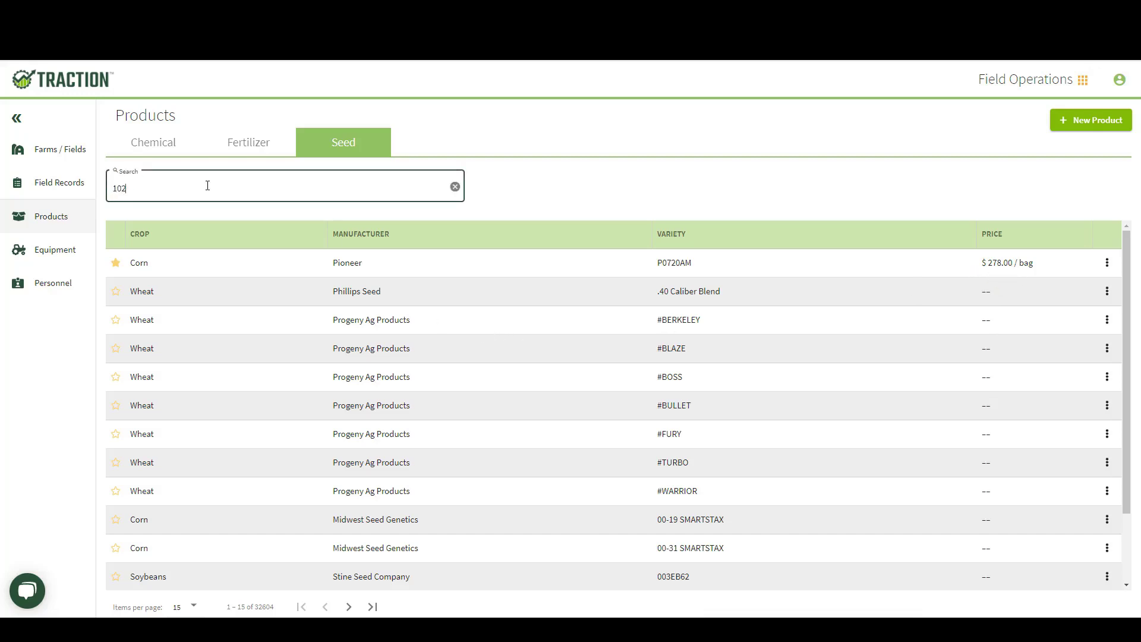
{"action": "type", "text": "3"}
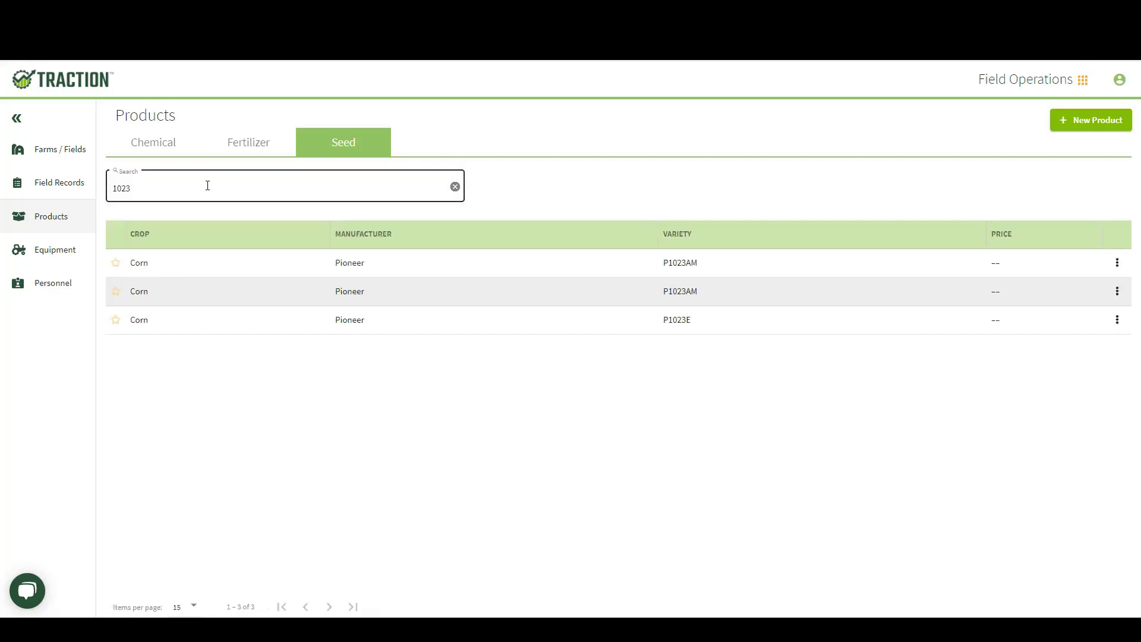
{"action": "left_click", "coordinate": [163, 265]}
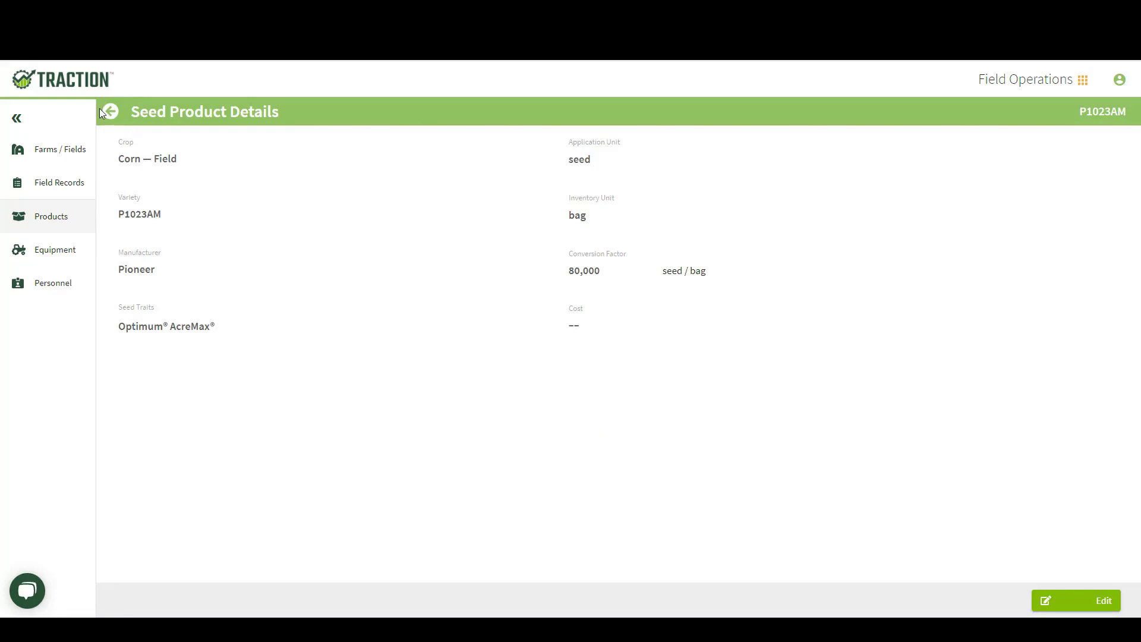
{"action": "left_click", "coordinate": [1083, 602]}
{"action": "left_click", "coordinate": [551, 319]}
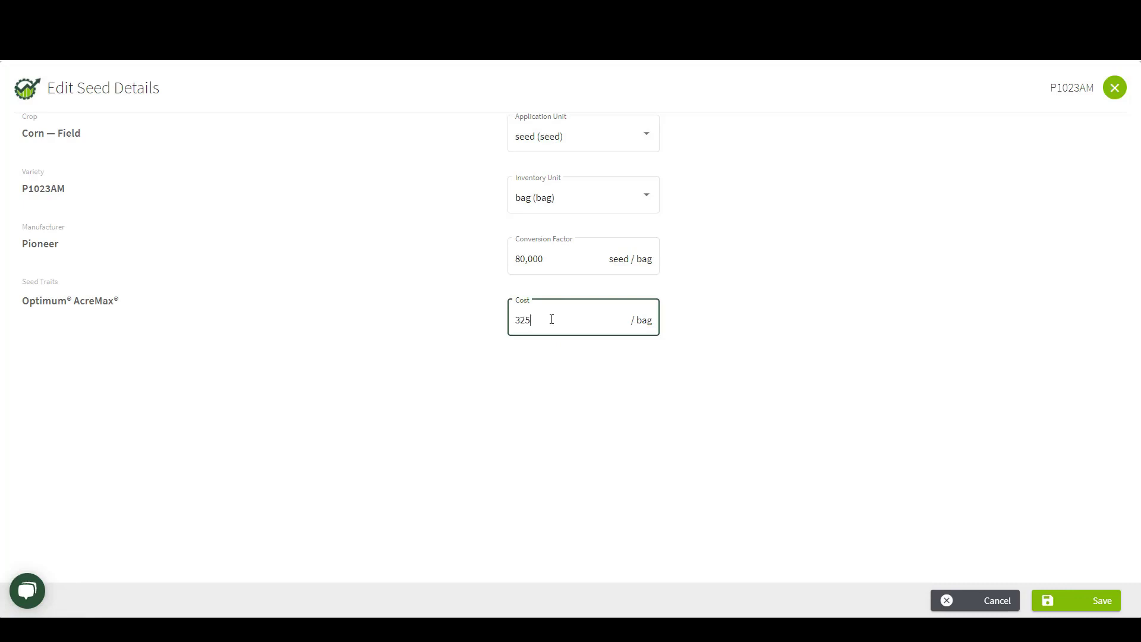
{"action": "left_click", "coordinate": [1073, 602]}
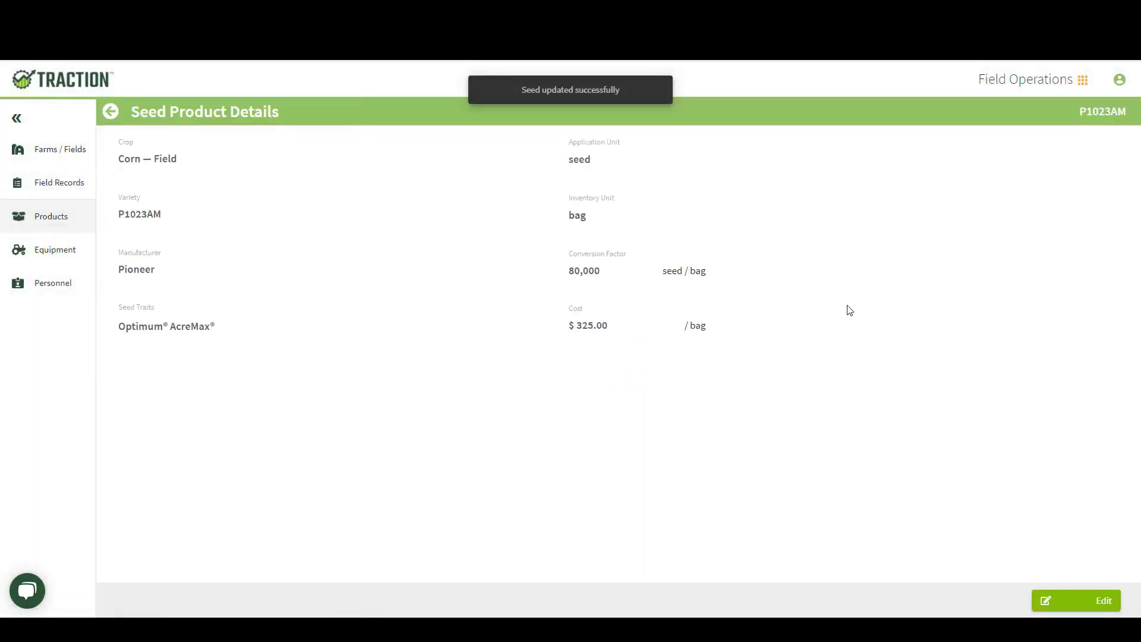
Start a new seeding field record and choose the second grower for it
{"action": "left_click", "coordinate": [44, 184]}
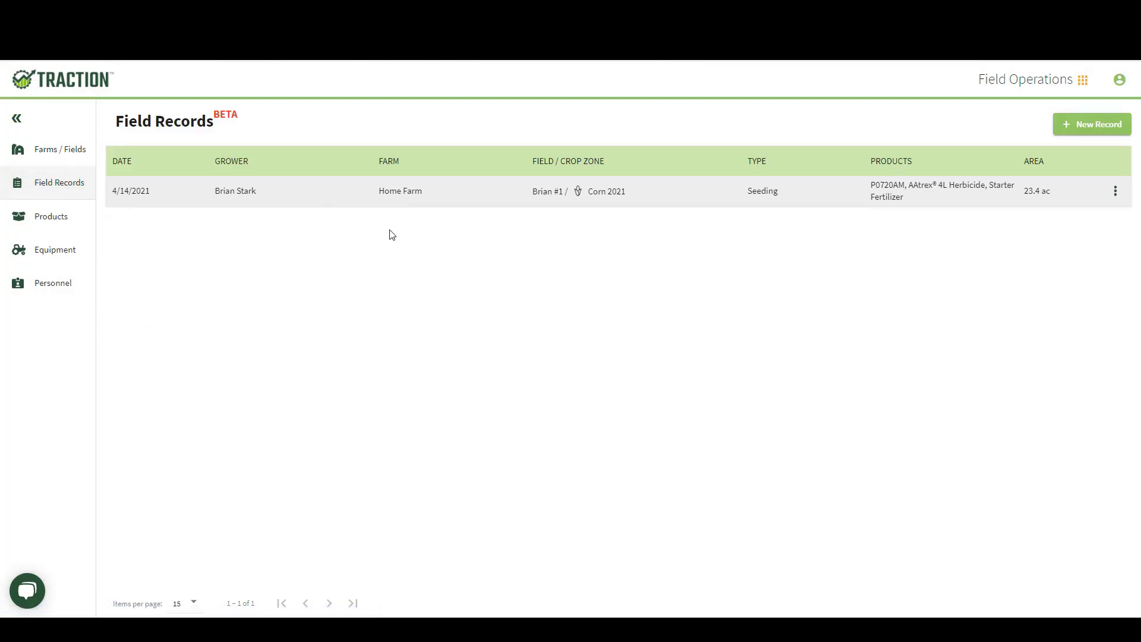
{"action": "left_click", "coordinate": [1087, 130]}
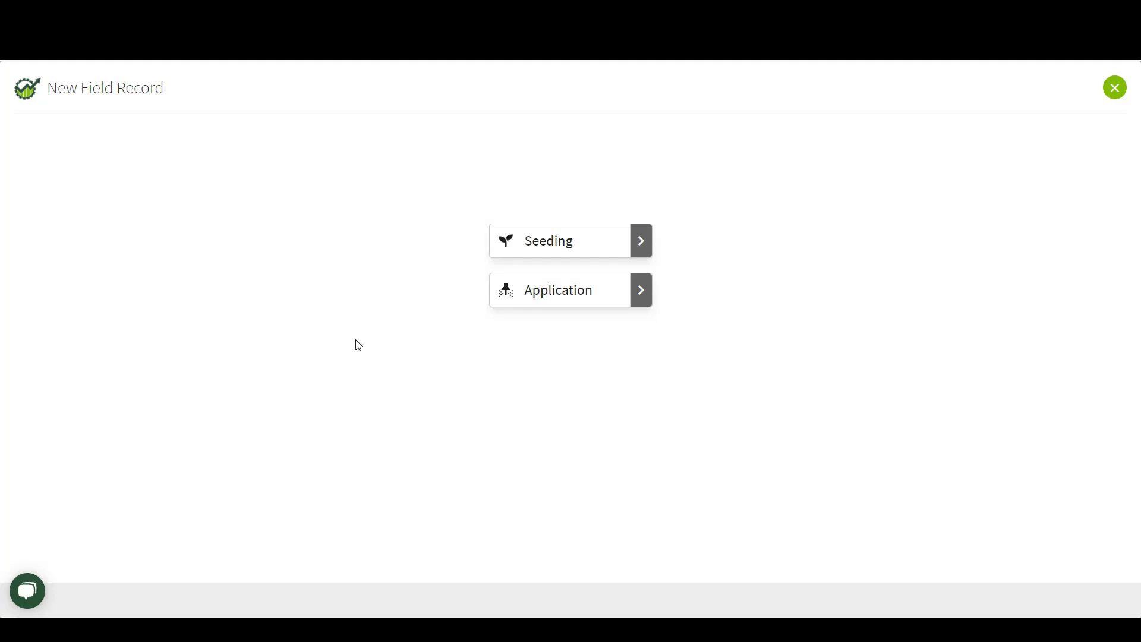
{"action": "left_click", "coordinate": [559, 244]}
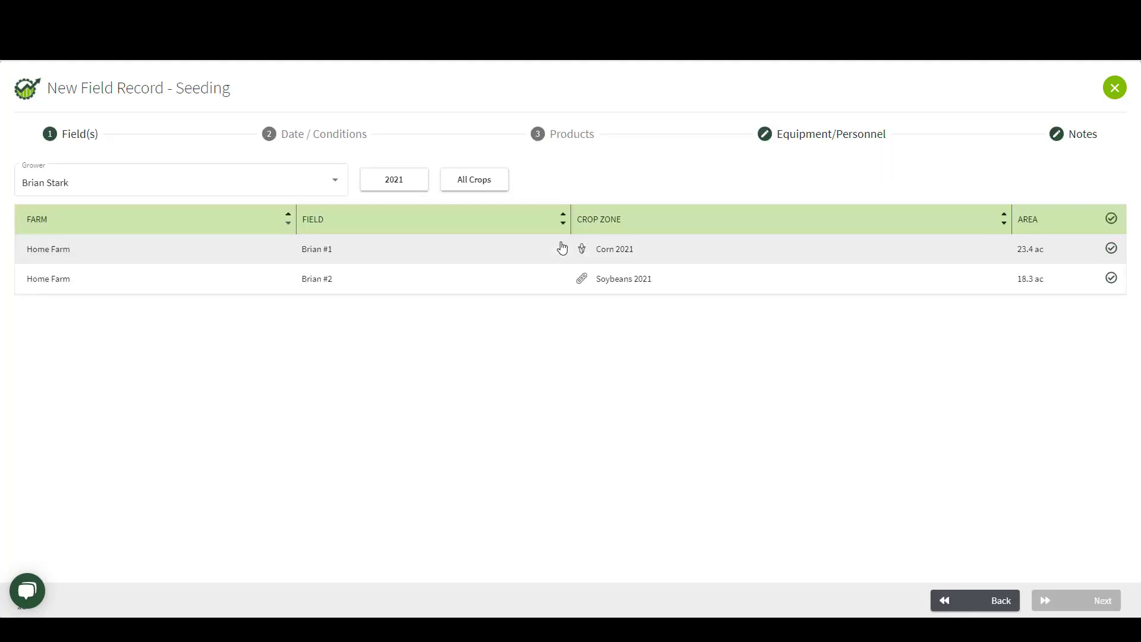
{"action": "left_click", "coordinate": [97, 180]}
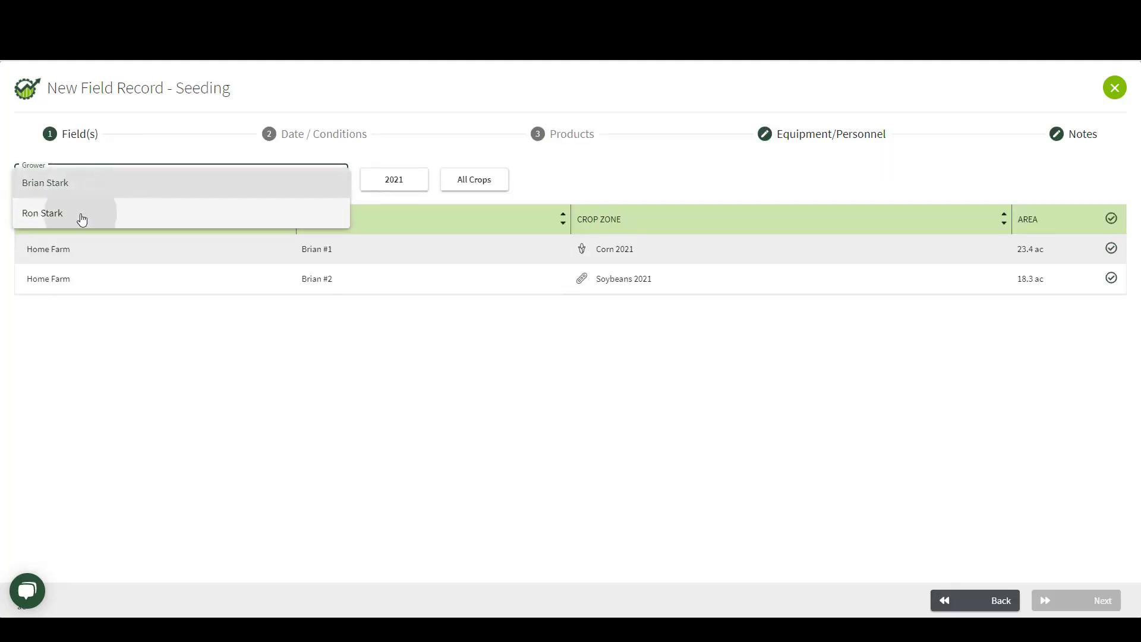
{"action": "left_click", "coordinate": [81, 213]}
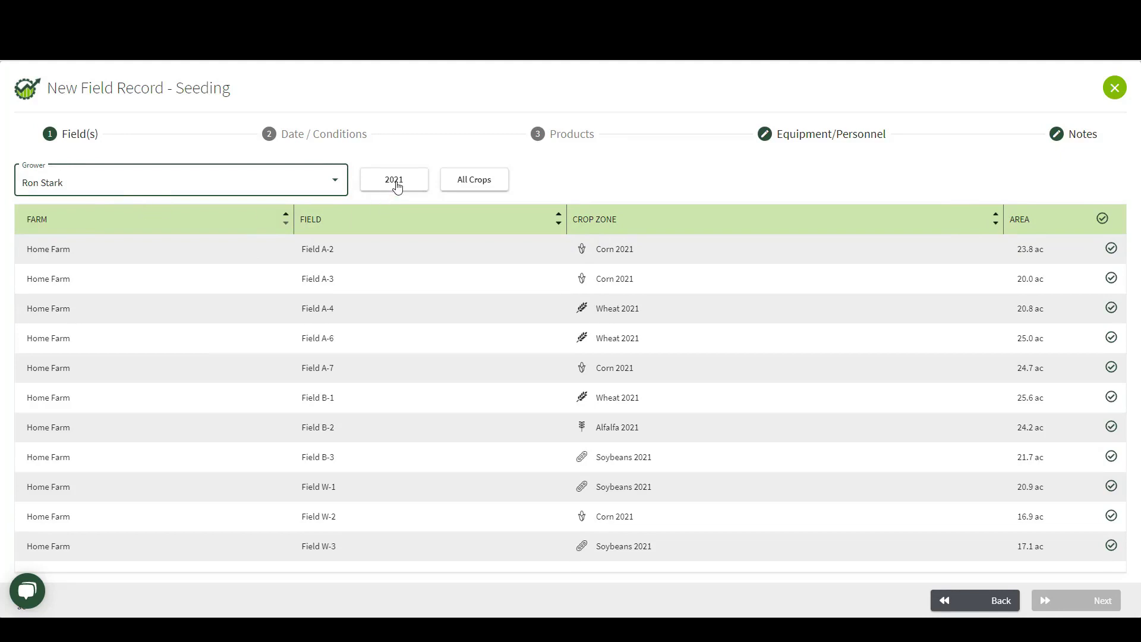
Filter the 2021 crop zones to corn, select all the listed fields, and continue to the date and conditions
{"action": "left_click", "coordinate": [480, 180]}
{"action": "left_click", "coordinate": [480, 205]}
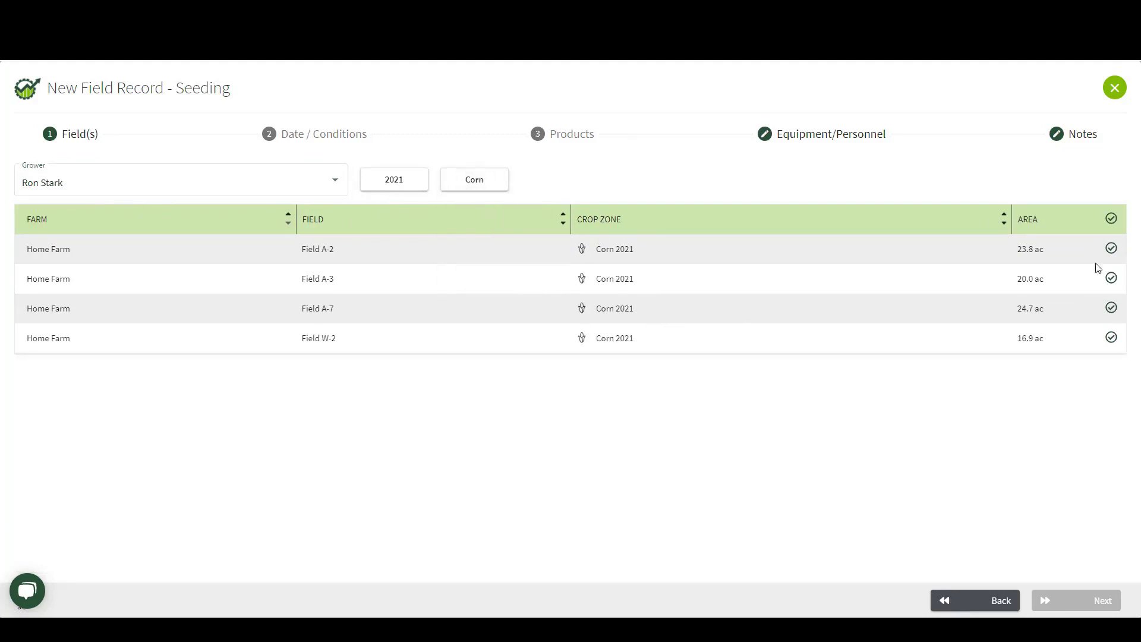
{"action": "left_click", "coordinate": [1111, 219]}
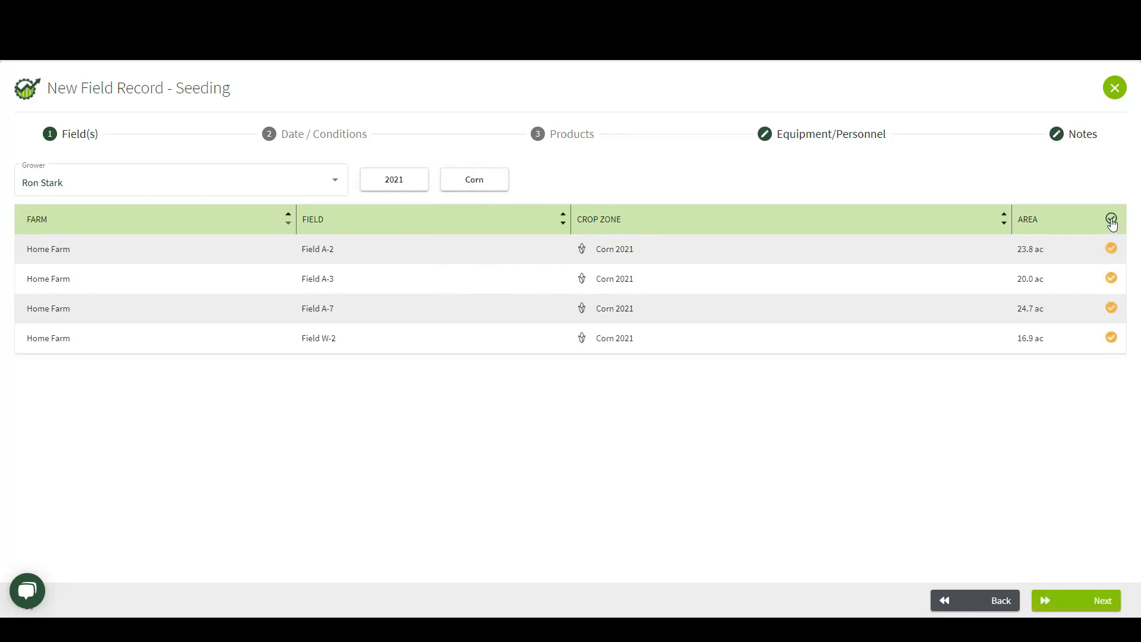
{"action": "left_click", "coordinate": [1084, 604]}
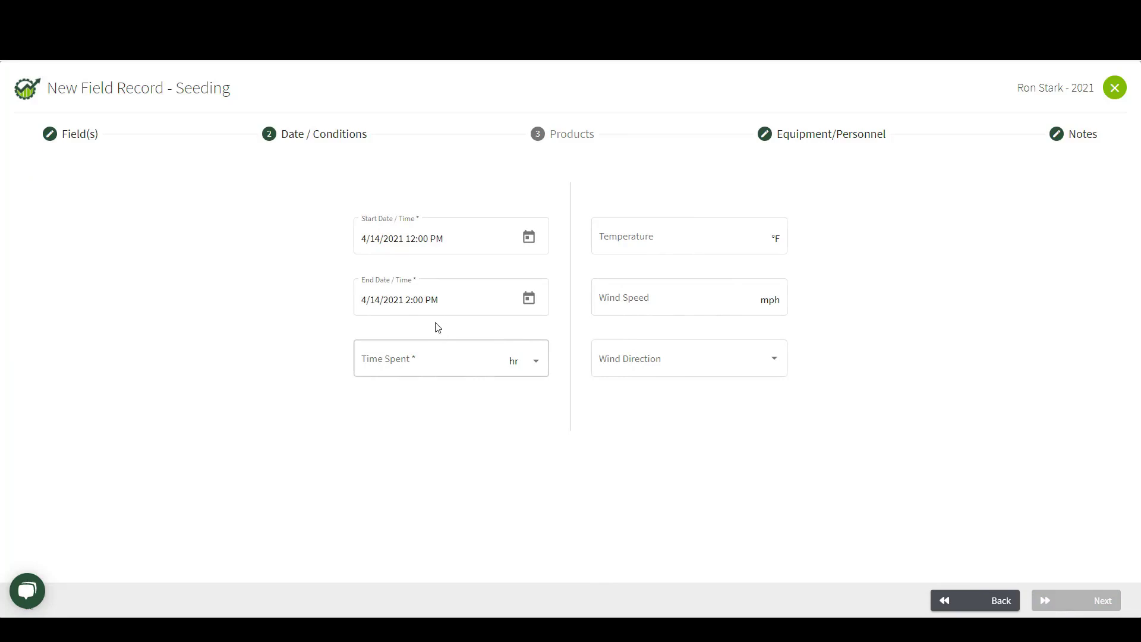
Set the time spent to 2 hr, temperature to 65 °F, wind speed to 5 mph and wind direction to NE, and continue to products
{"action": "left_click", "coordinate": [427, 361]}
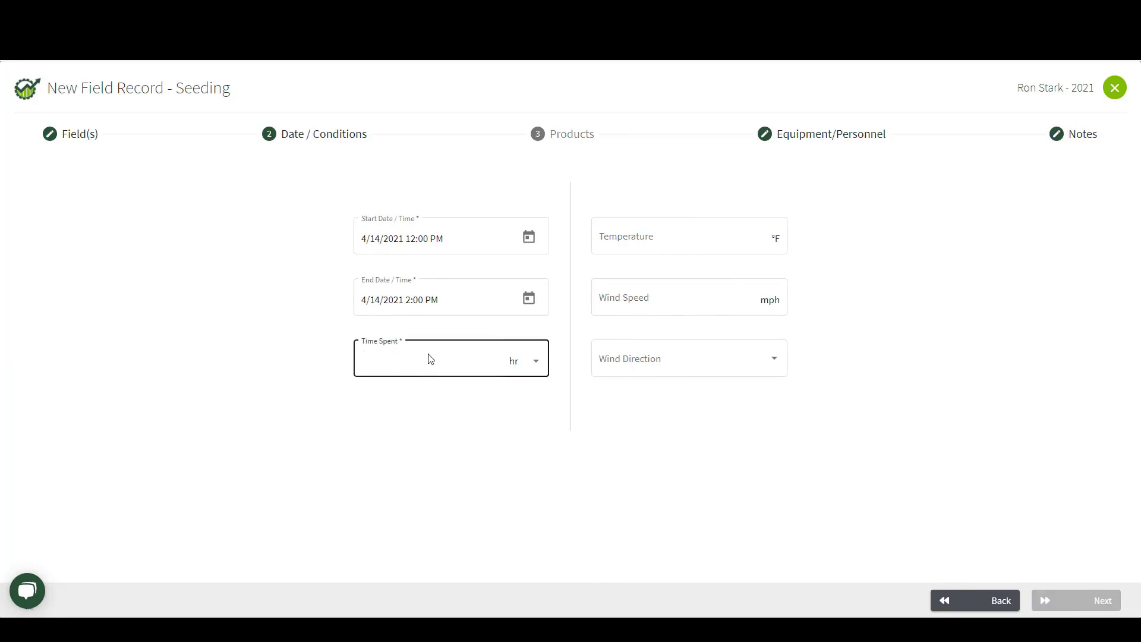
{"action": "type", "text": "2"}
{"action": "left_click", "coordinate": [691, 234]}
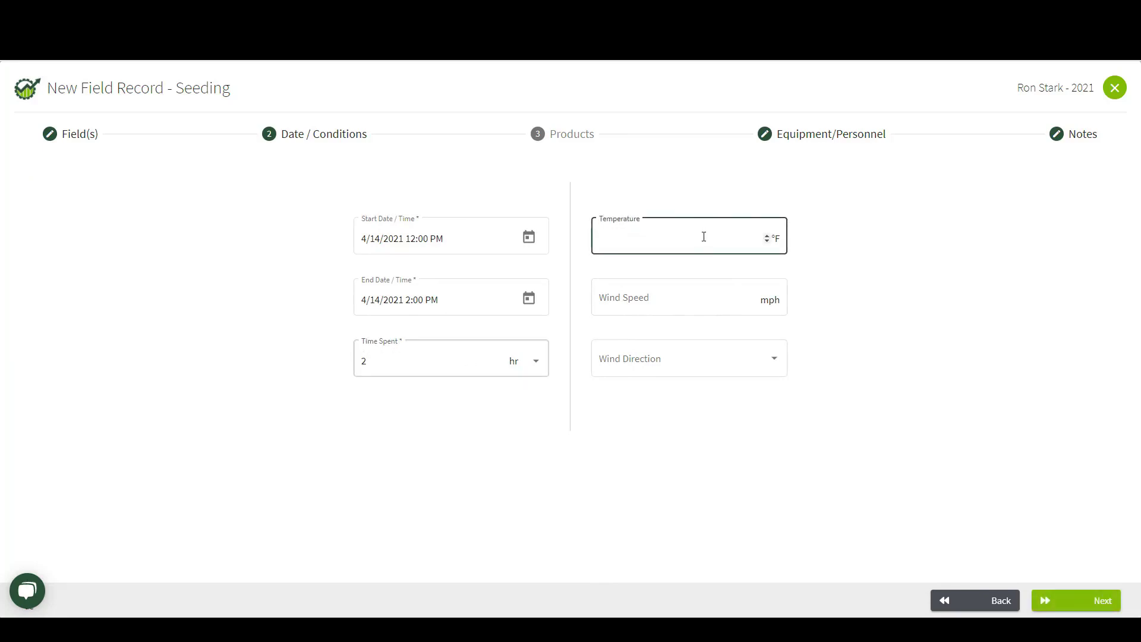
{"action": "left_click", "coordinate": [688, 296]}
{"action": "type", "text": "5"}
{"action": "left_click", "coordinate": [684, 359]}
{"action": "left_click", "coordinate": [649, 392]}
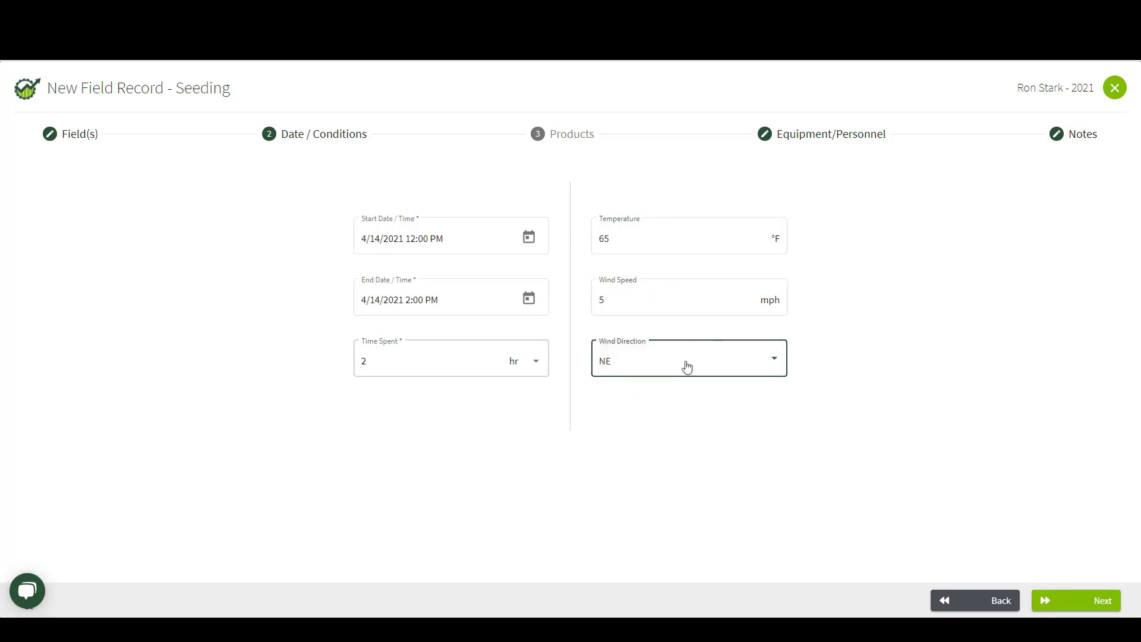
{"action": "left_click", "coordinate": [1098, 601]}
Add the corn seed P0720AM to the record with a rate of 32000 seed/ac
{"action": "left_click", "coordinate": [76, 197]}
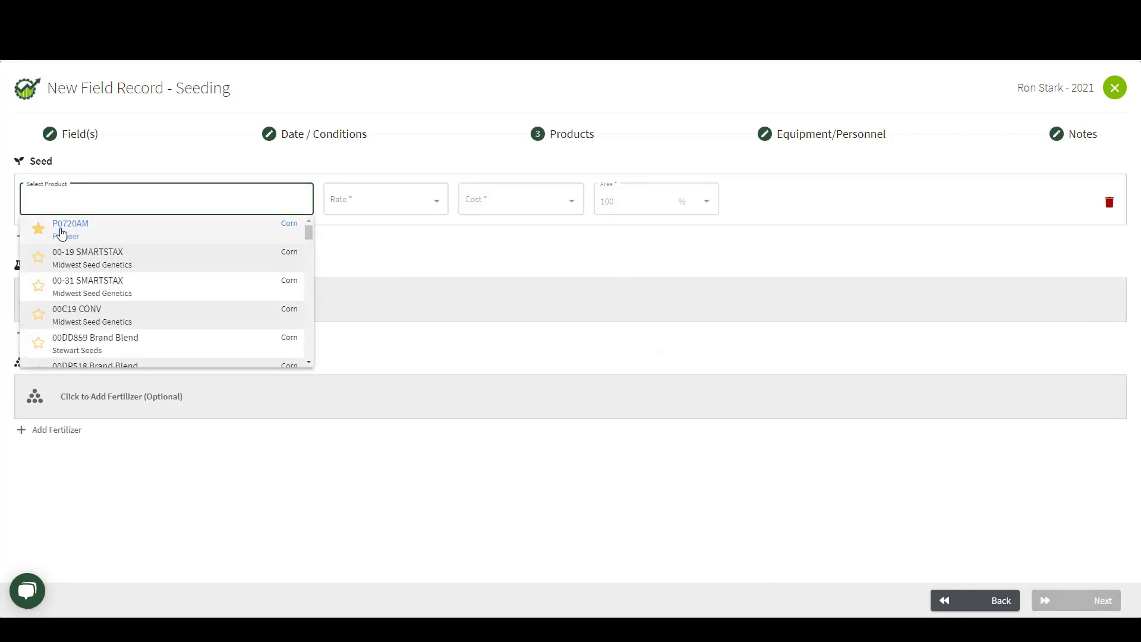
{"action": "left_click", "coordinate": [70, 231]}
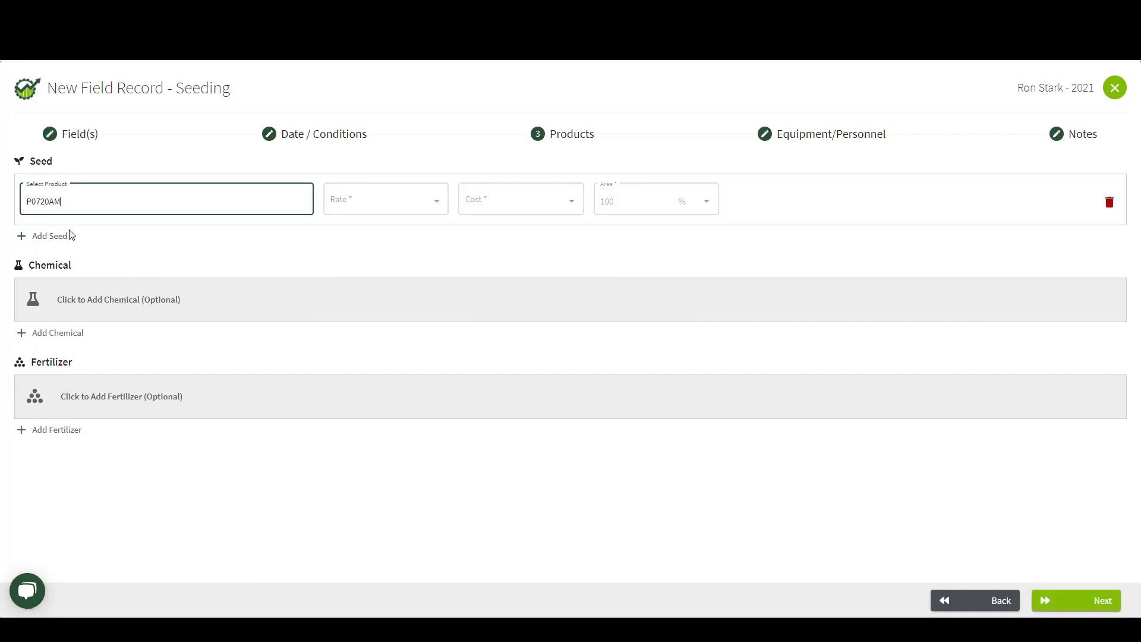
{"action": "left_click", "coordinate": [356, 205]}
{"action": "left_click", "coordinate": [407, 199]}
{"action": "left_click", "coordinate": [363, 202]}
{"action": "type", "text": "32000"}
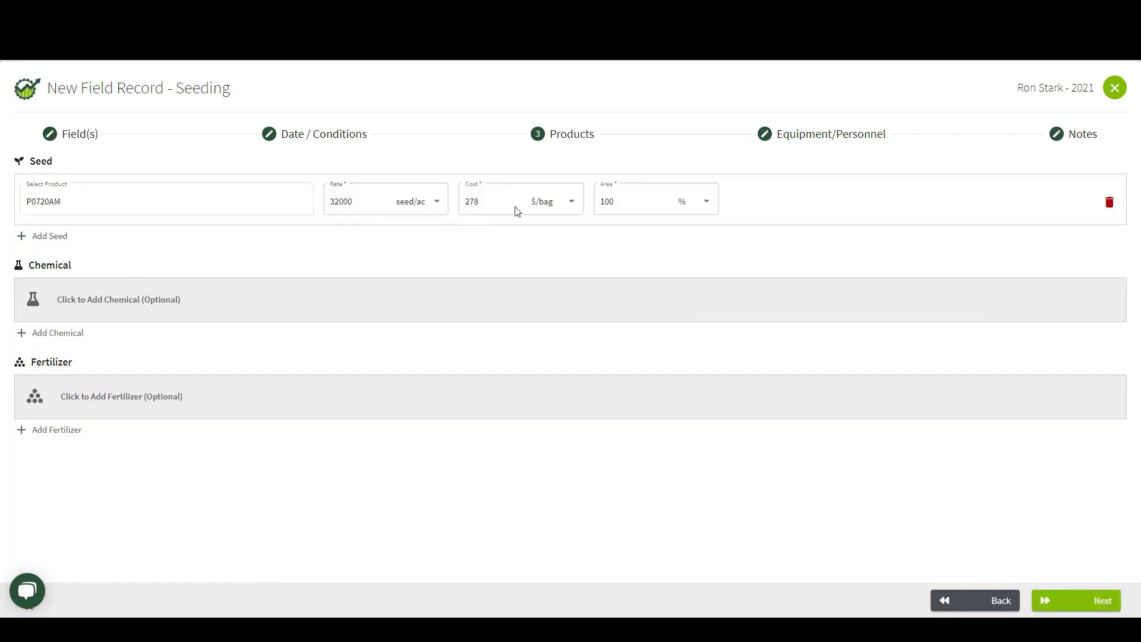
Add the chemical AAtrex 4L Herbicide with a rate of 2 fl oz/ac
{"action": "left_click", "coordinate": [26, 333]}
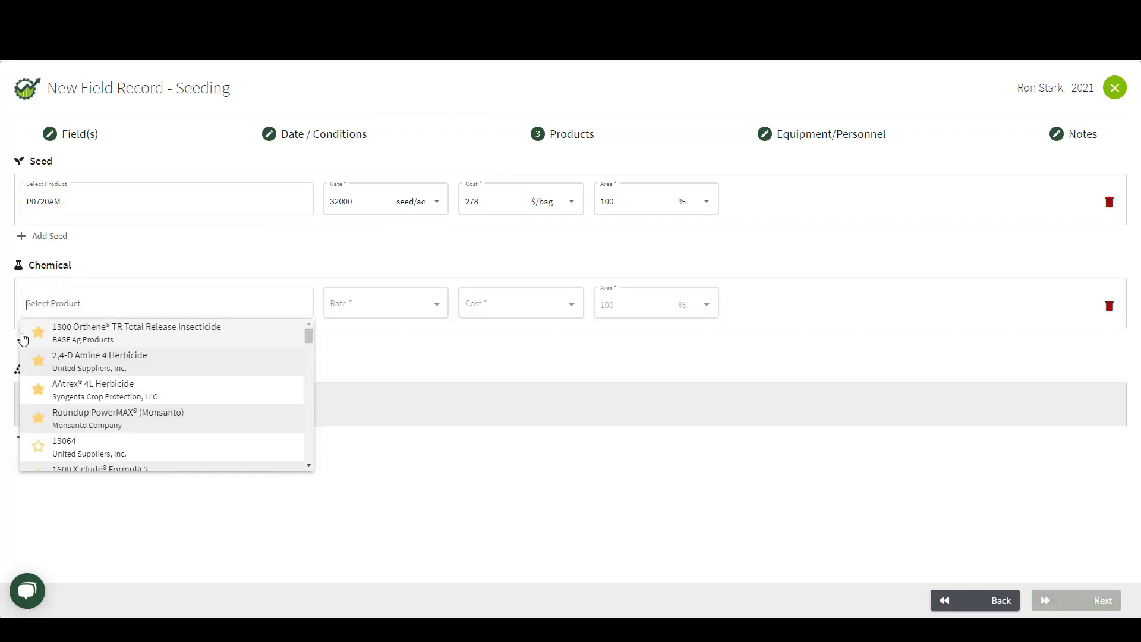
{"action": "left_click", "coordinate": [96, 397]}
{"action": "left_click", "coordinate": [354, 304]}
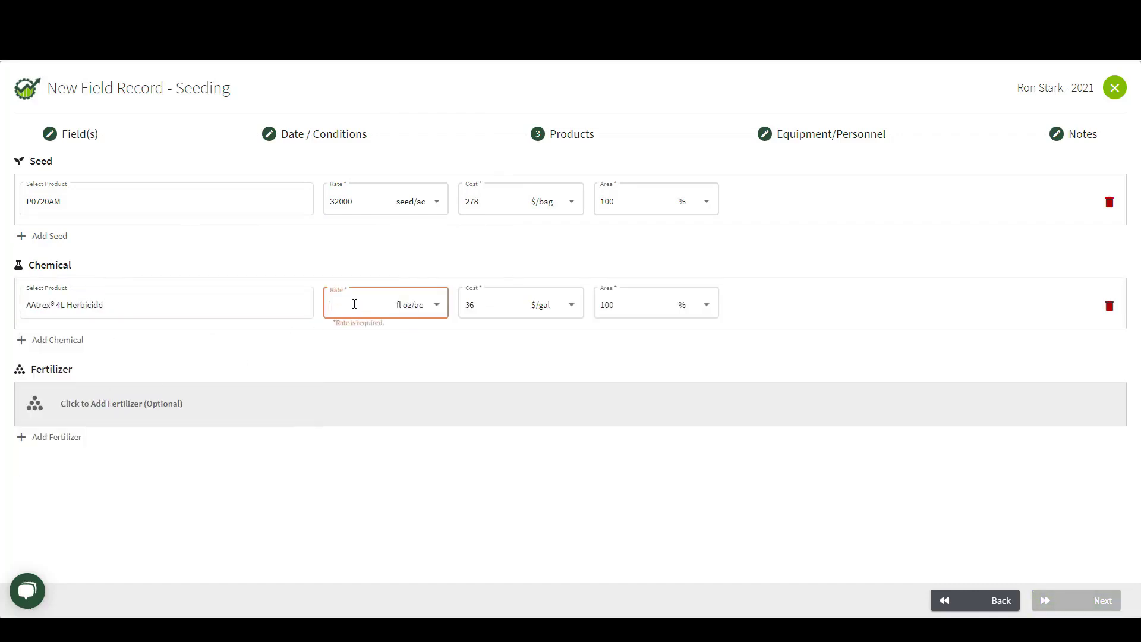
{"action": "type", "text": "2"}
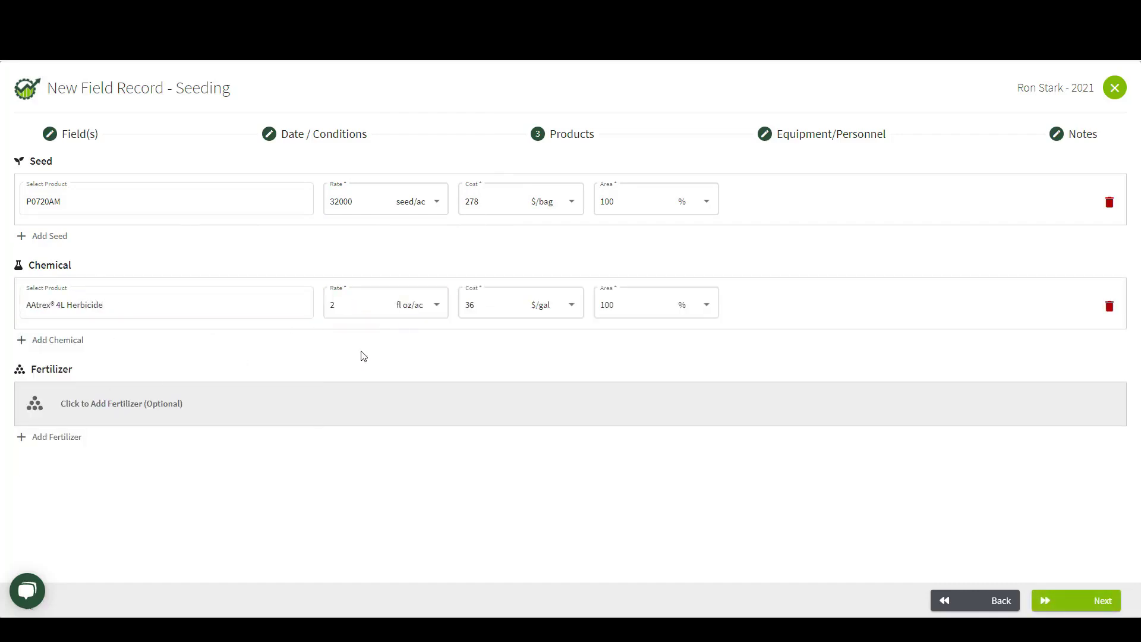
Add Starter Fertilizer at a rate of 150 lb/ac and continue to equipment and personnel
{"action": "left_click", "coordinate": [25, 441]}
{"action": "left_click", "coordinate": [102, 486]}
{"action": "left_click", "coordinate": [366, 420]}
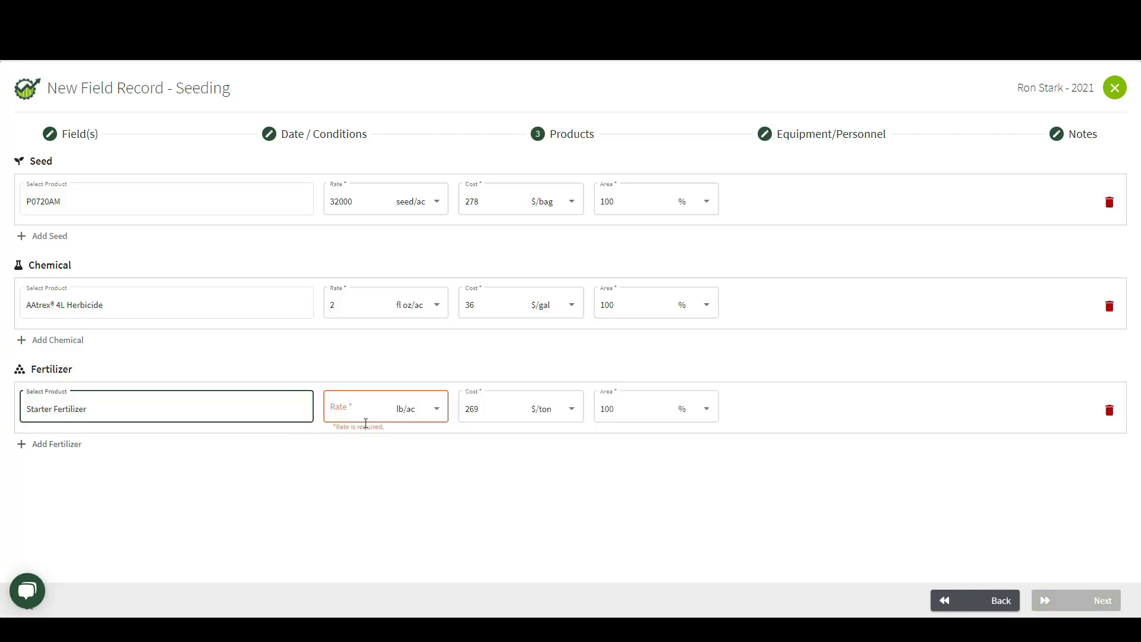
{"action": "type", "text": "150"}
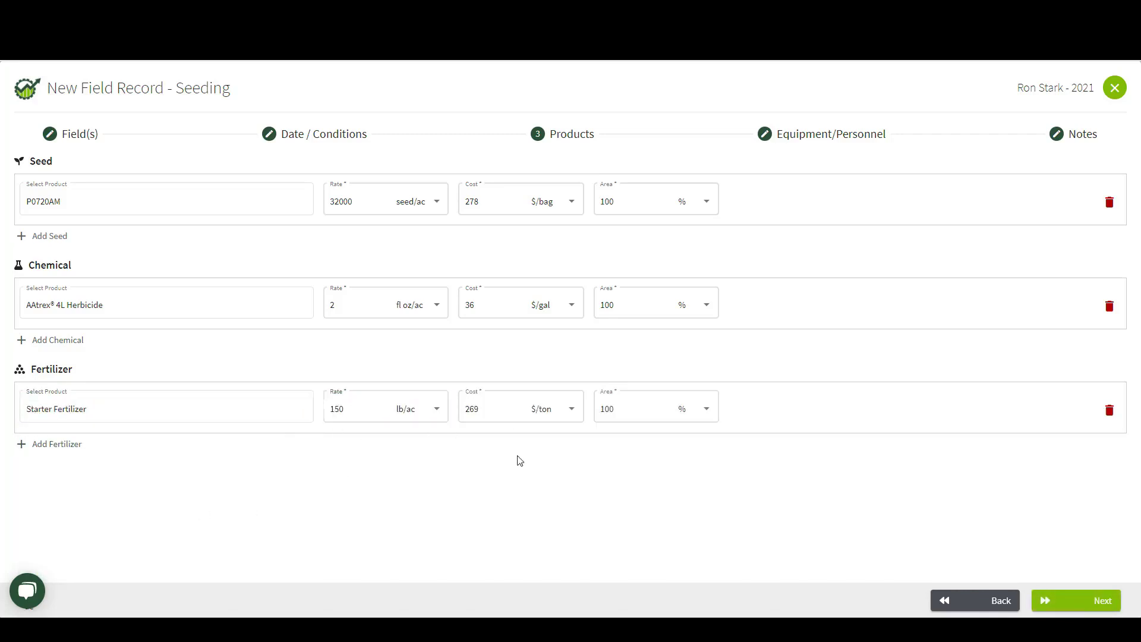
{"action": "left_click", "coordinate": [1085, 606]}
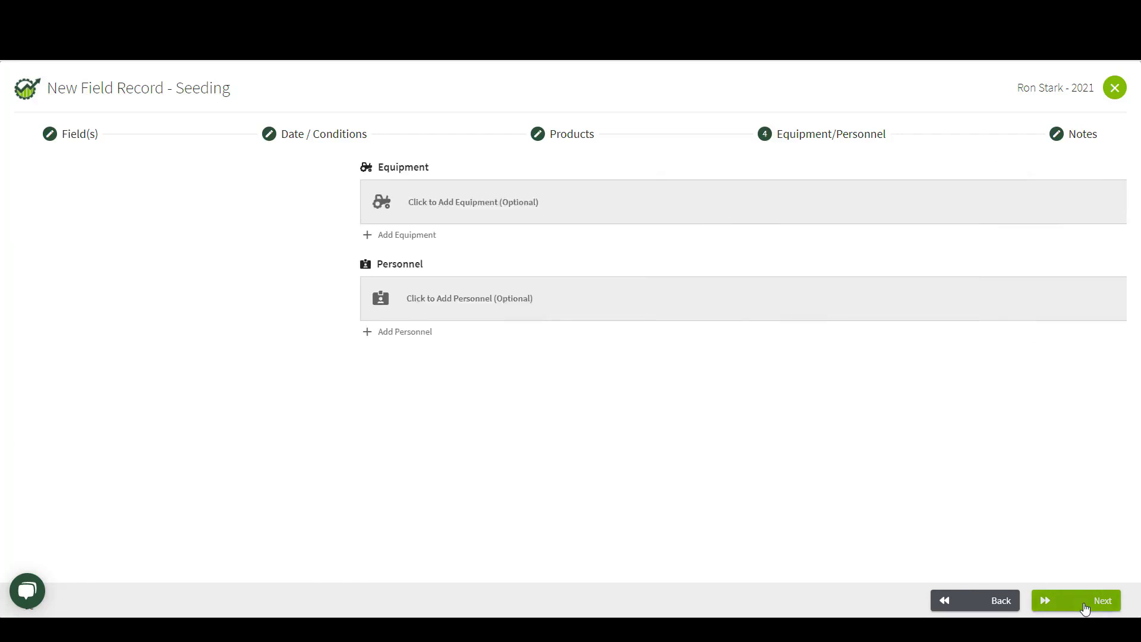
Add the JD 8R 410 Tractor and the Kinze 3600 Planter as equipment for the seeding record
{"action": "left_click", "coordinate": [149, 209]}
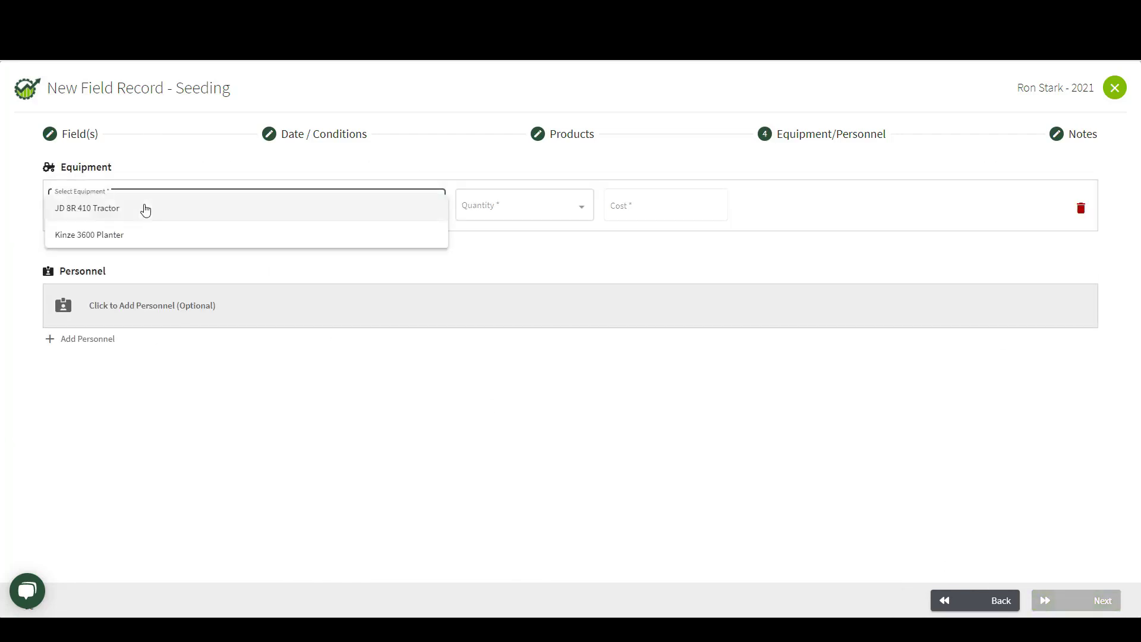
{"action": "left_click", "coordinate": [91, 209]}
{"action": "left_click", "coordinate": [104, 243]}
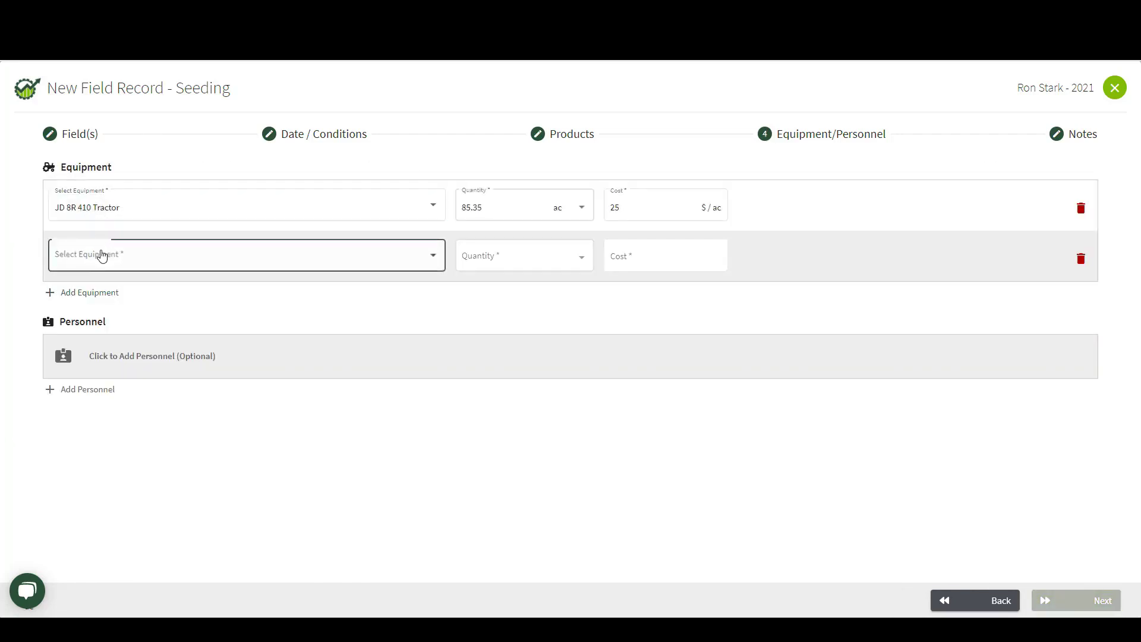
{"action": "left_click", "coordinate": [106, 258]}
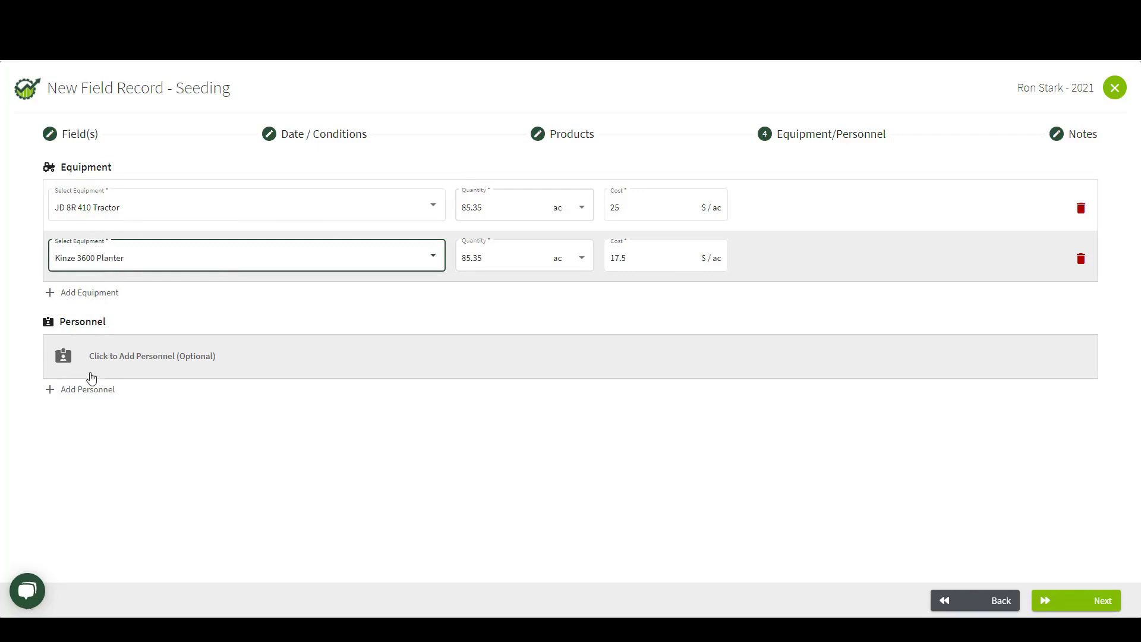
Add the listed employee as personnel for the seeding record and continue to the notes
{"action": "left_click", "coordinate": [76, 391]}
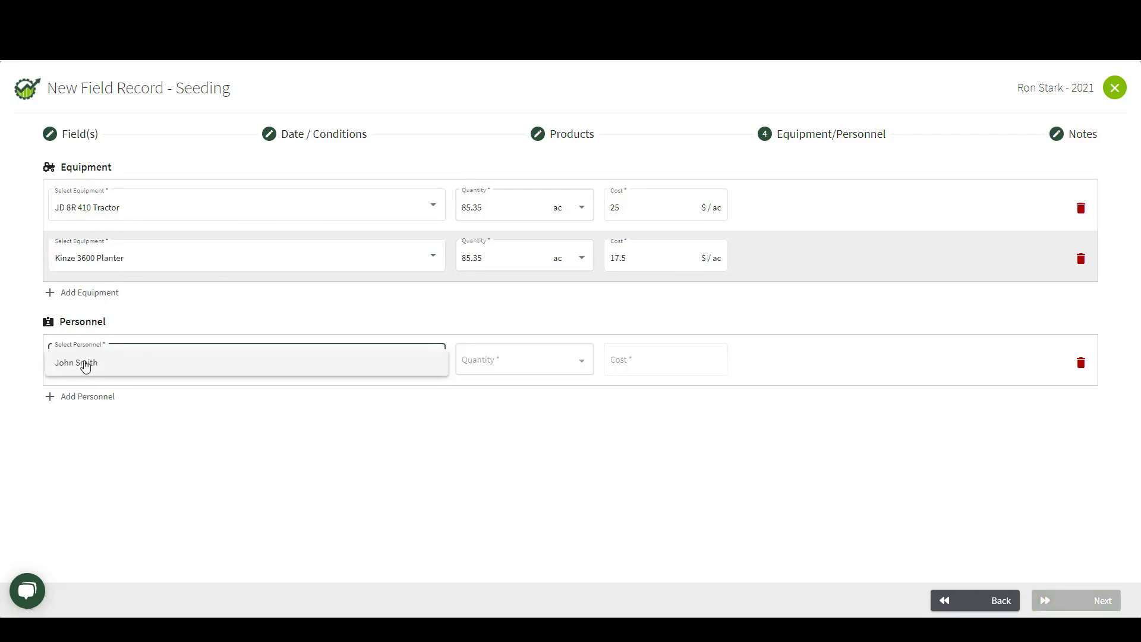
{"action": "left_click", "coordinate": [85, 364]}
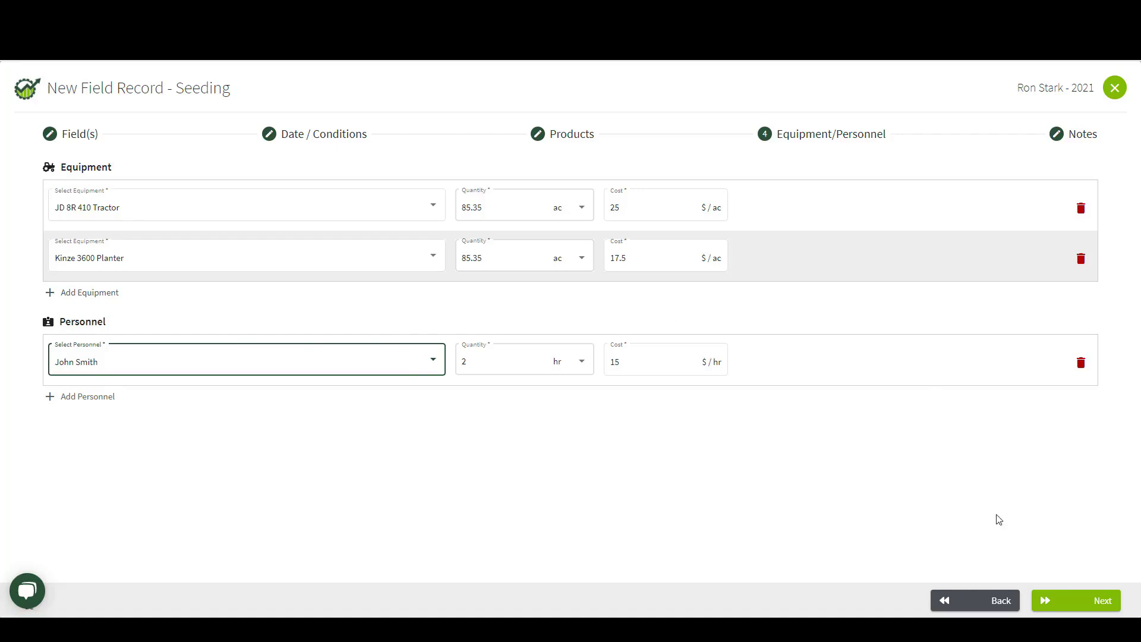
{"action": "left_click", "coordinate": [1087, 602]}
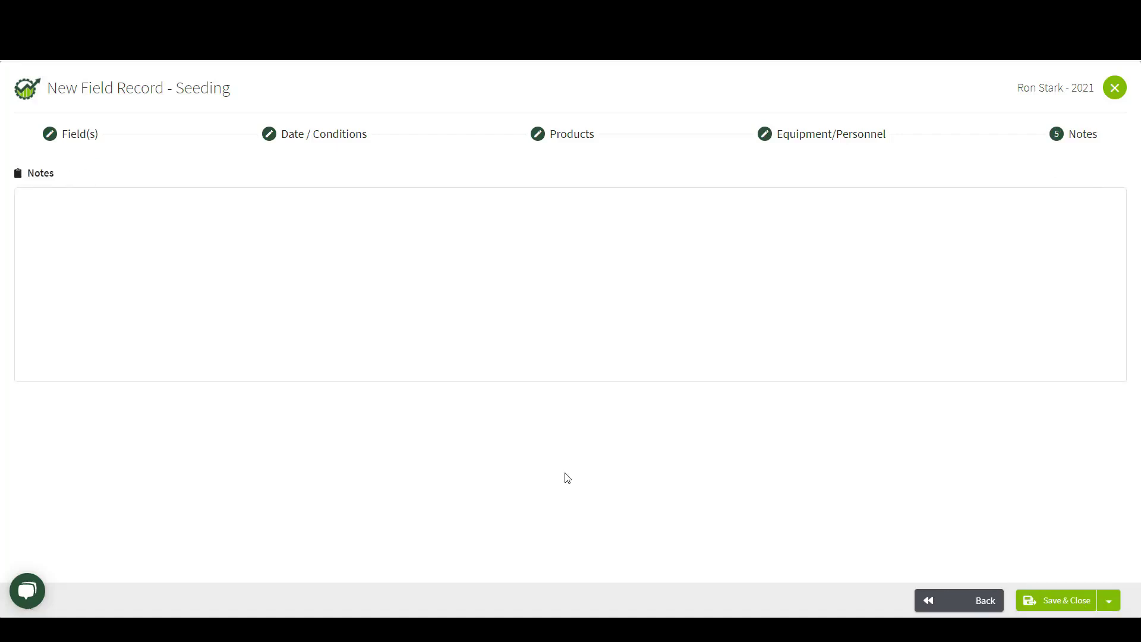
Enter the note "Broken field tile in NW corner", then save and close the seeding record
{"action": "left_click", "coordinate": [261, 244]}
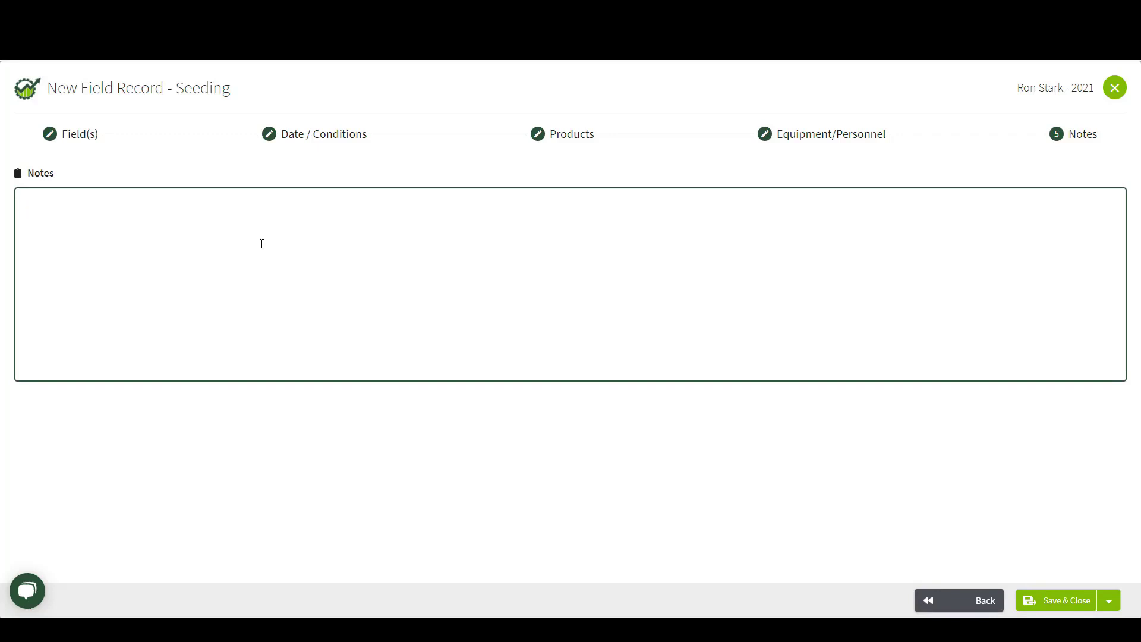
{"action": "type", "text": "oken field tile in NW corner"}
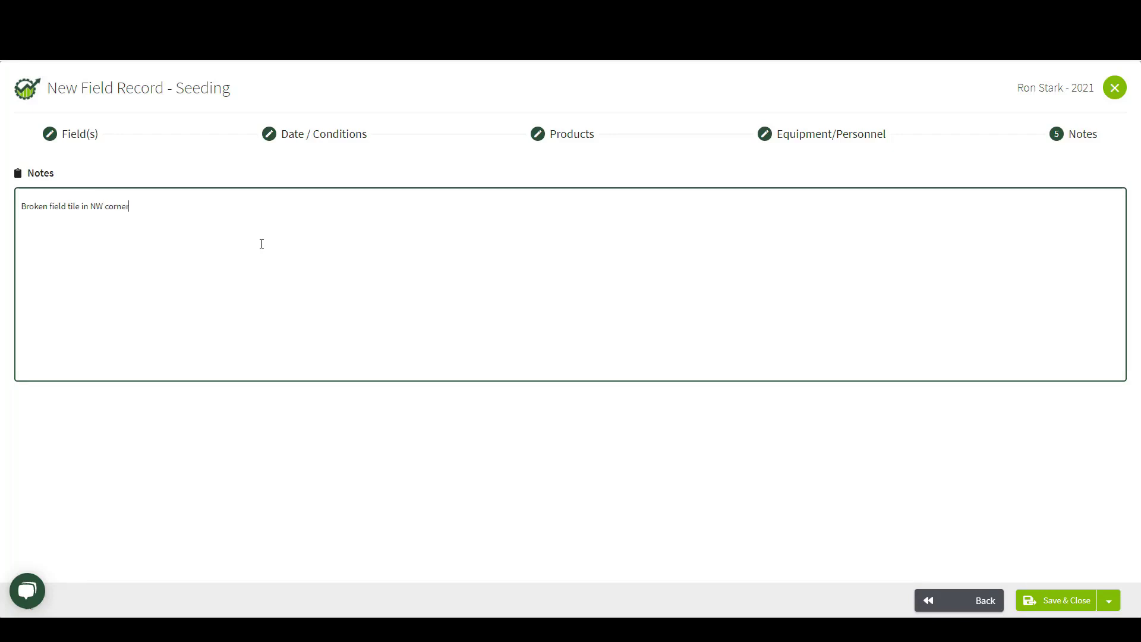
{"action": "left_click", "coordinate": [1063, 605]}
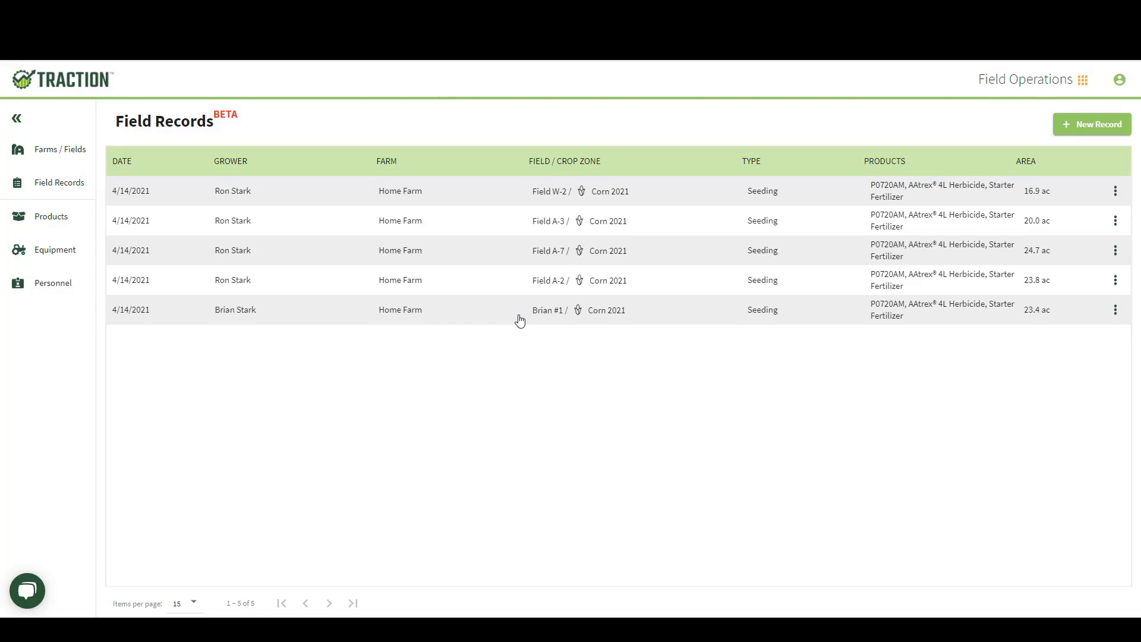
Open the Field A-3 Corn 2021 seeding record and review its cost summary and product details
{"action": "left_click", "coordinate": [1117, 222]}
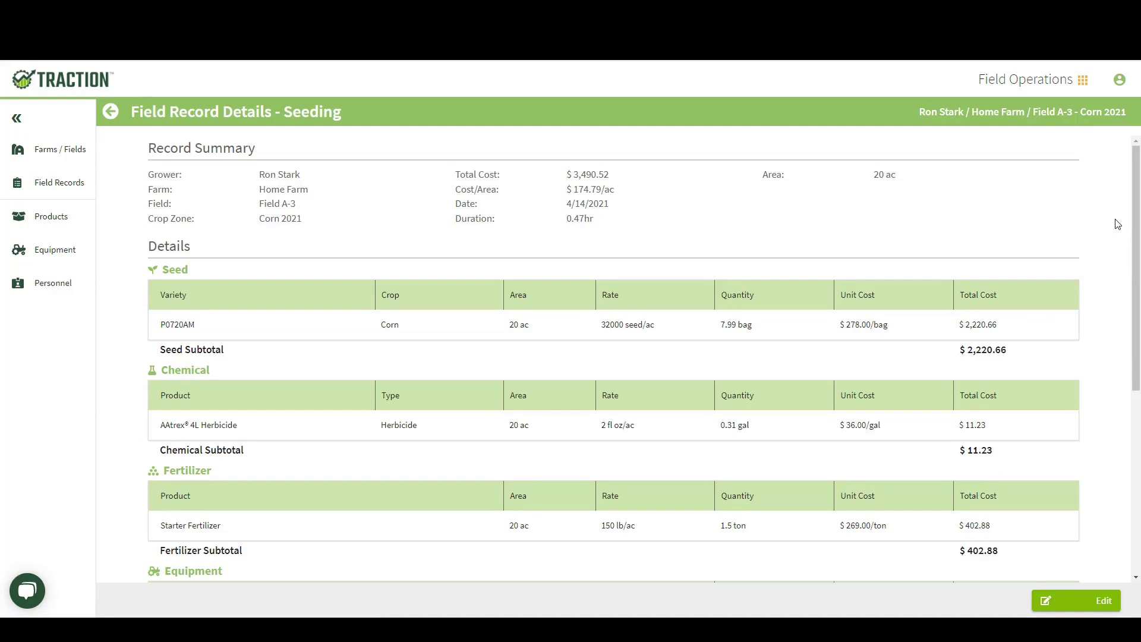
{"action": "scroll", "coordinate": [1087, 381], "scroll_direction": "down", "scroll_amount": 5}
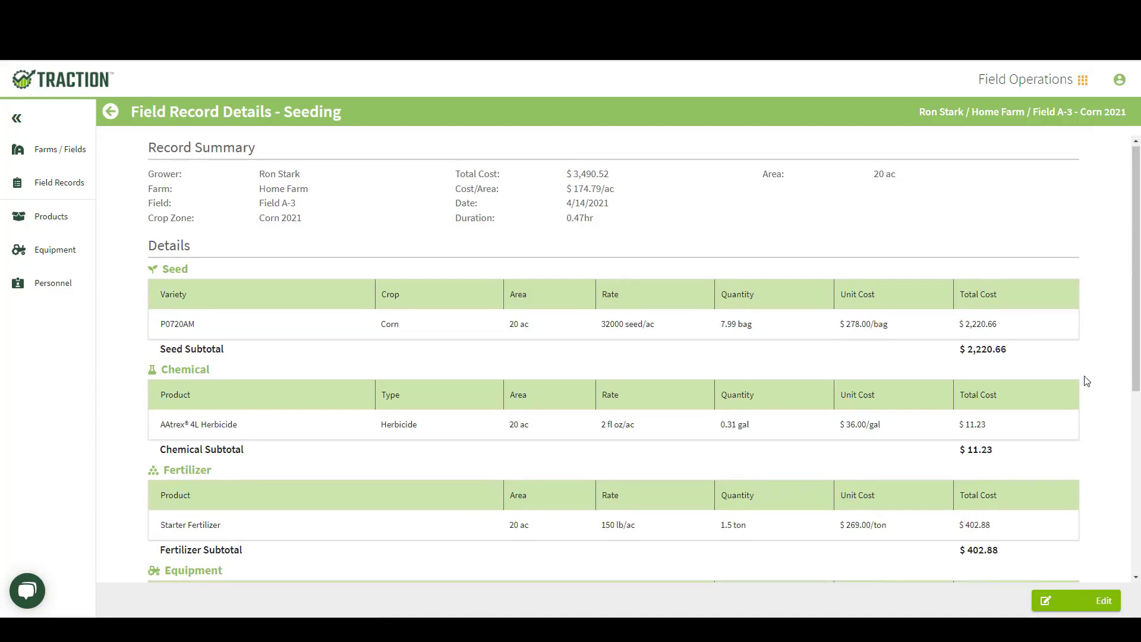
{"action": "scroll", "coordinate": [1097, 403], "scroll_direction": "up", "scroll_amount": 5}
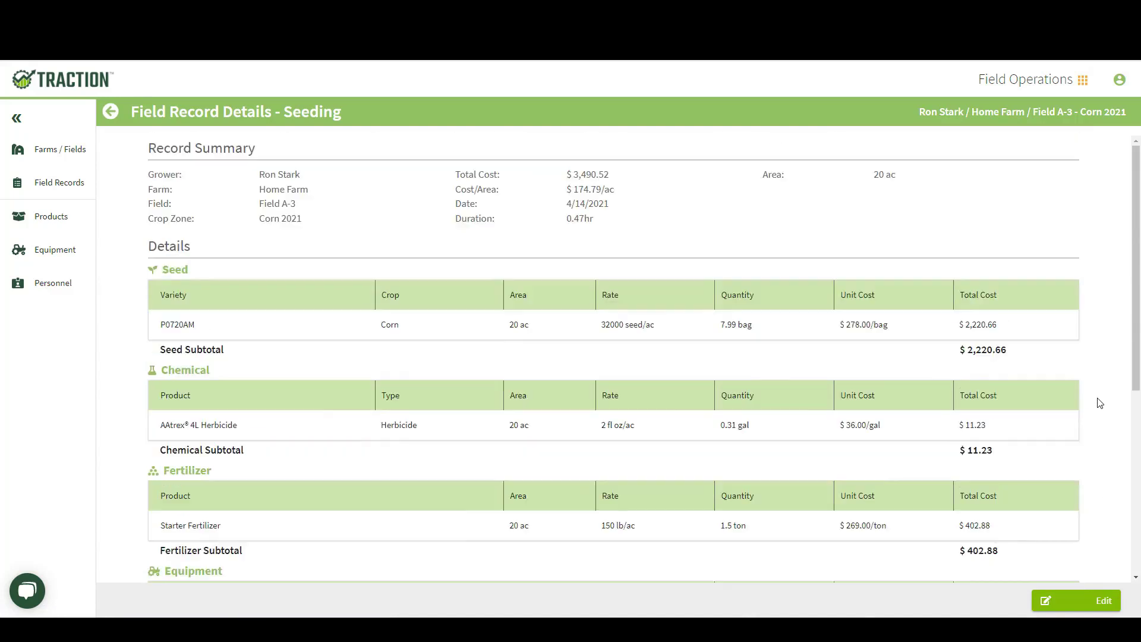